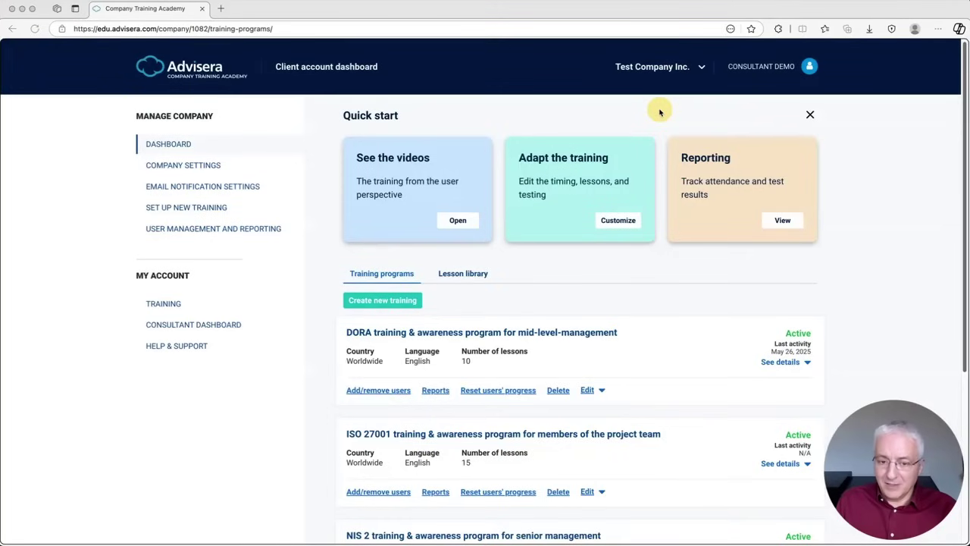
Step: Open the lesson library and filter it to ISO 27001-specific lessons
left_click(457, 277)
left_click(460, 278)
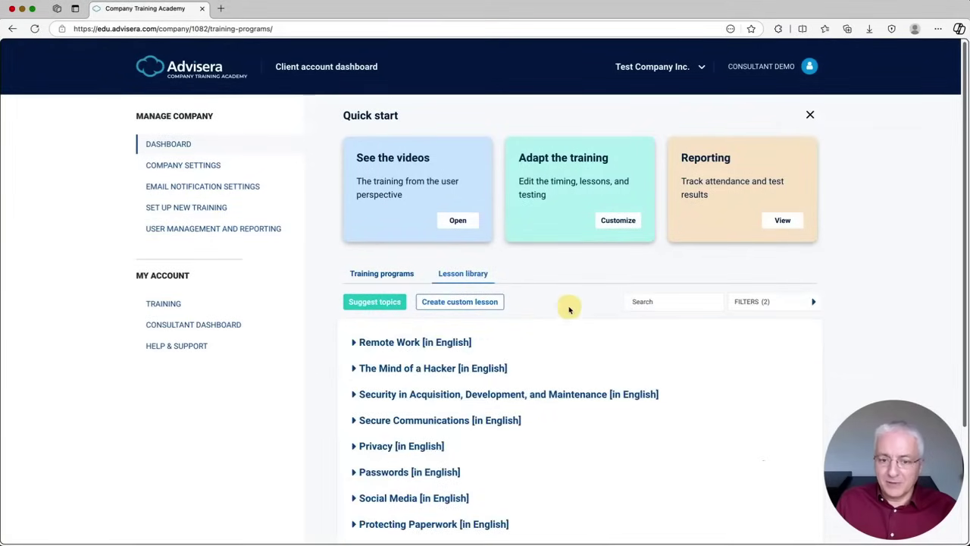
scroll(564, 306, "down", 3)
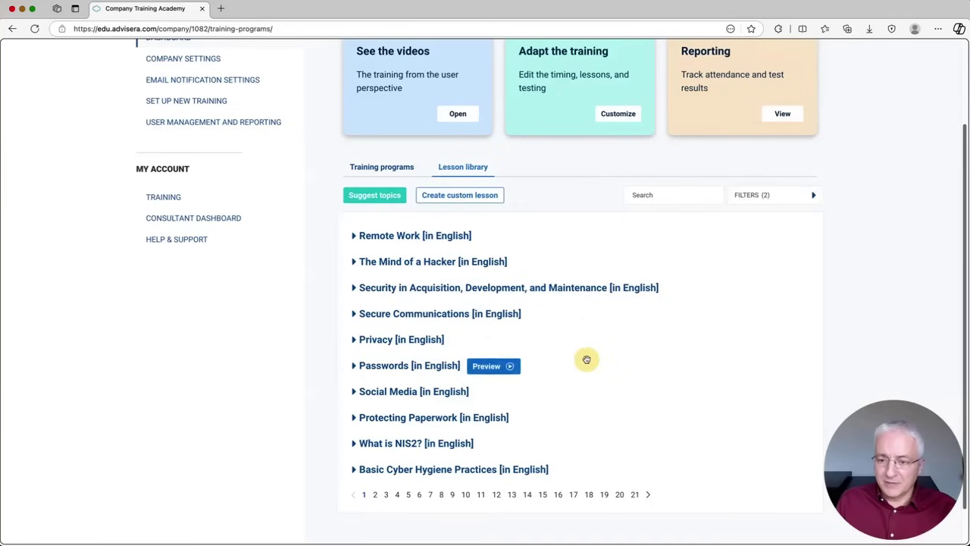
left_click(812, 195)
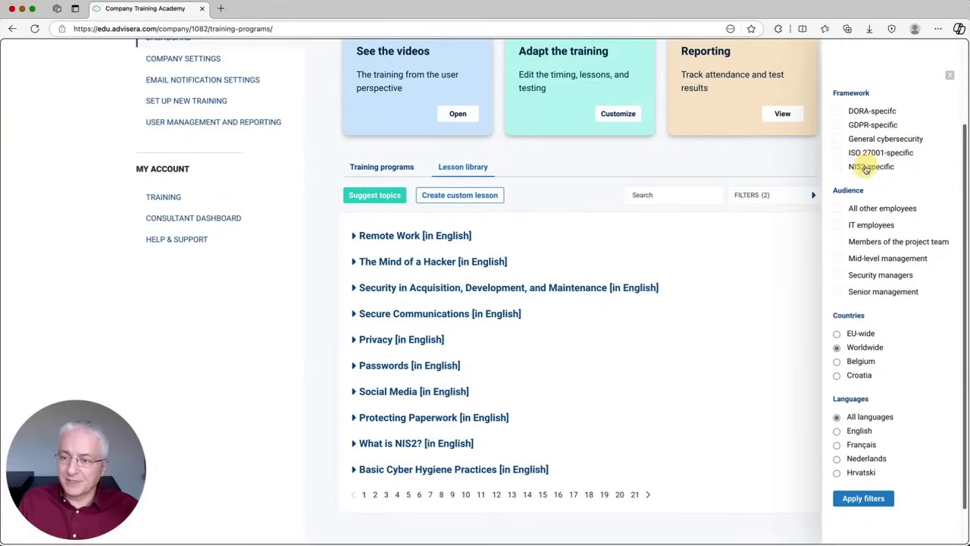
left_click(838, 154)
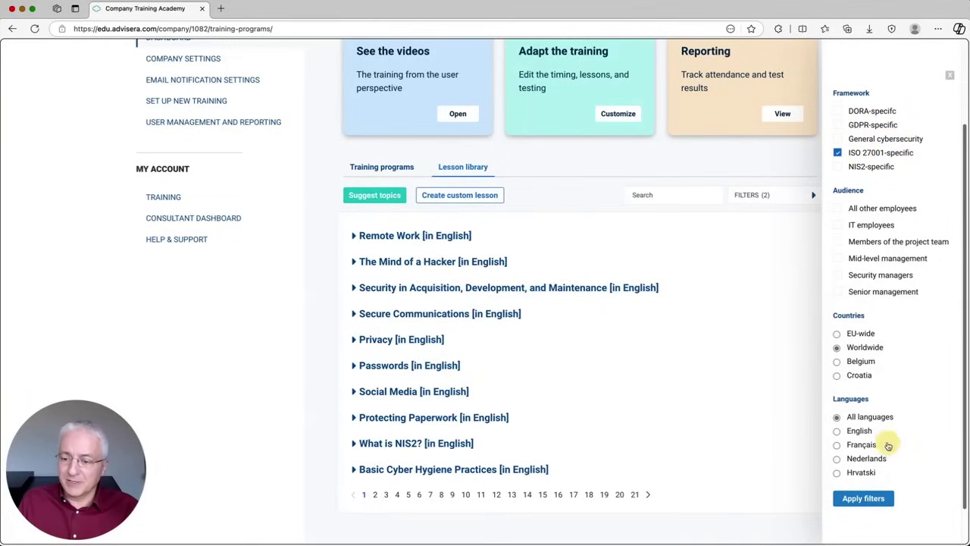
left_click(877, 497)
Step: Switch the framework filter to DORA, then to General cybersecurity, and expand Passwords
mouse_move(452, 290)
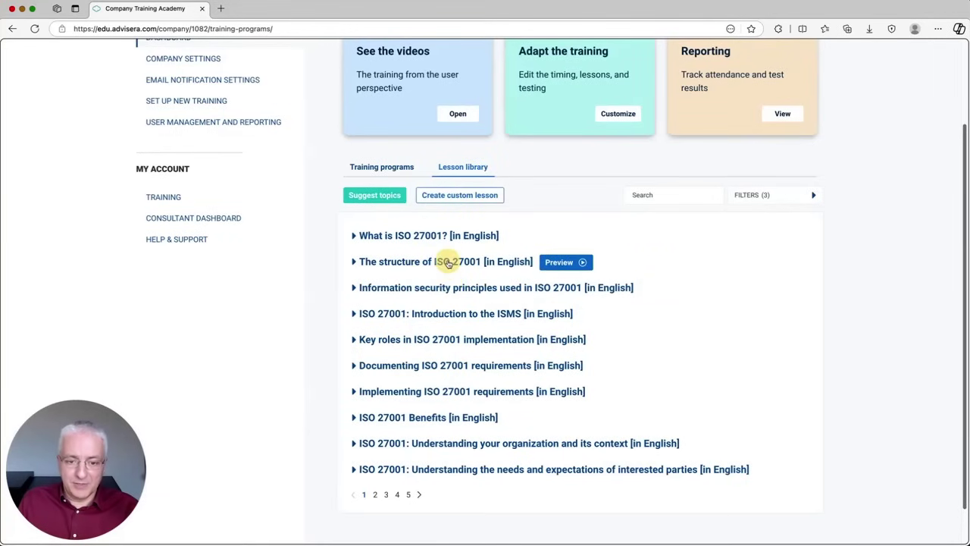
left_click(813, 195)
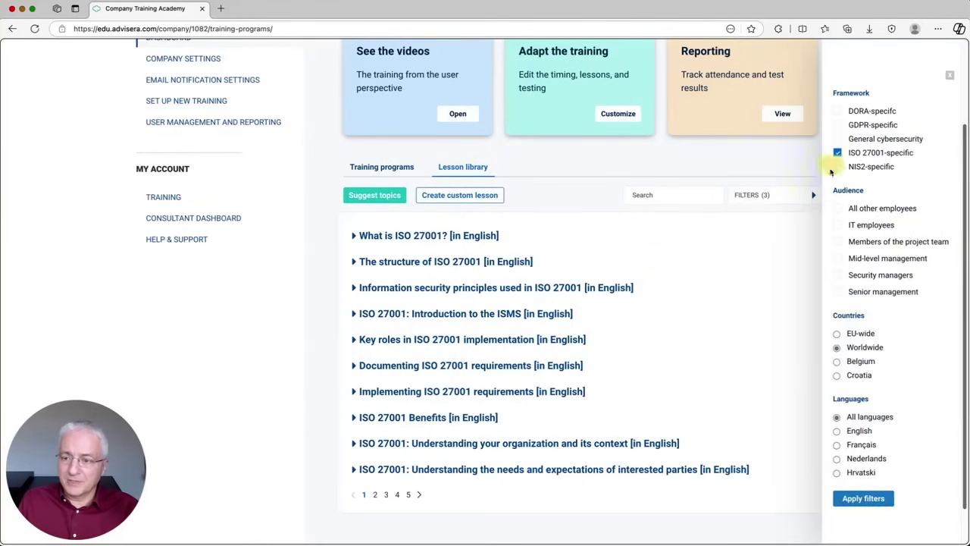
left_click(839, 114)
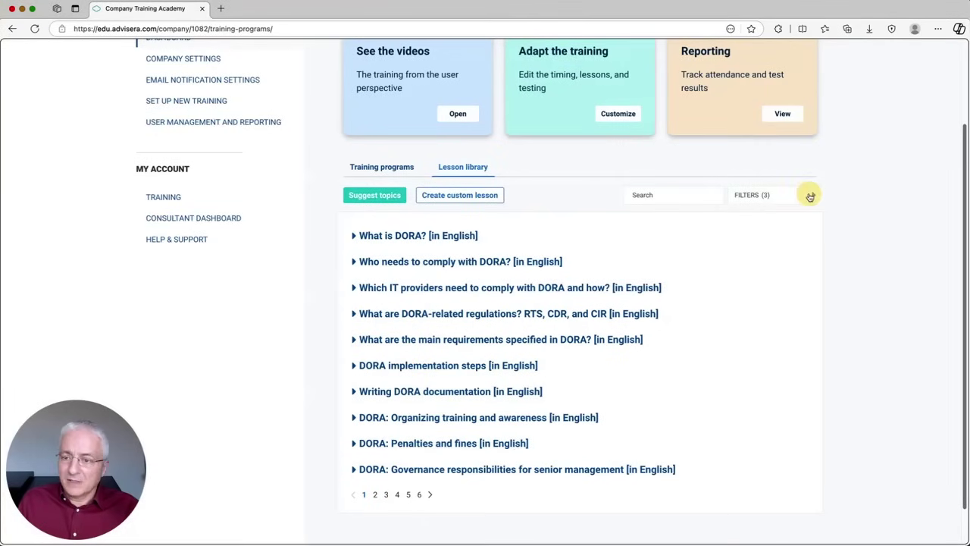
left_click(812, 194)
left_click(837, 139)
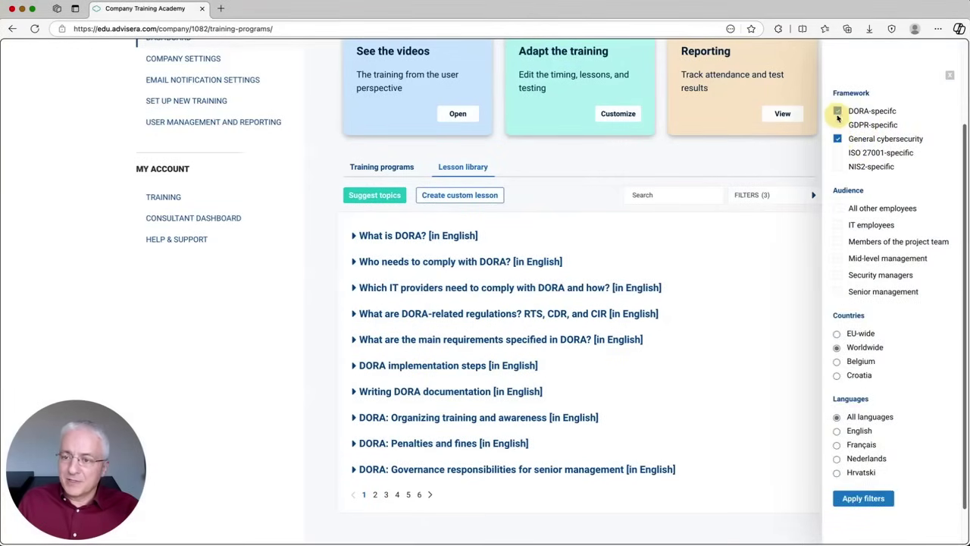
left_click(838, 111)
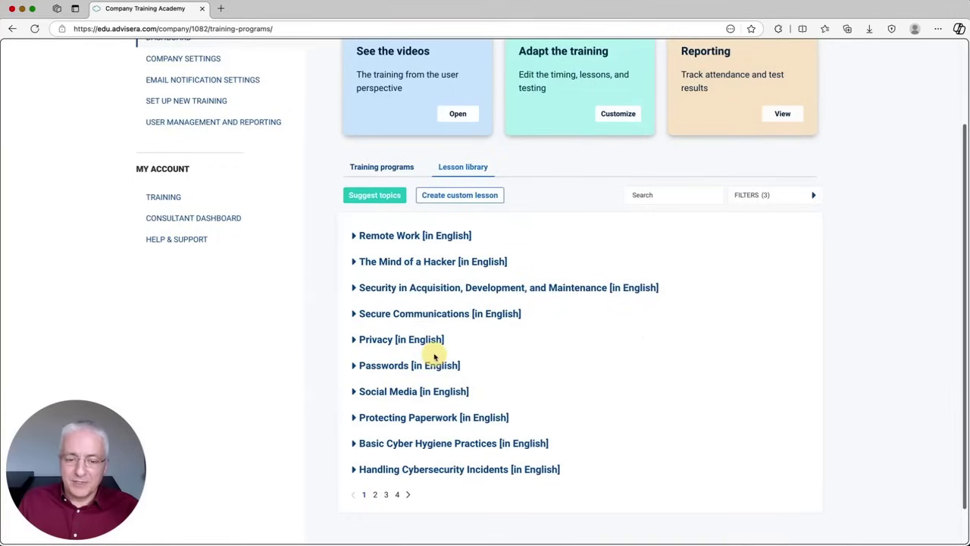
left_click(354, 367)
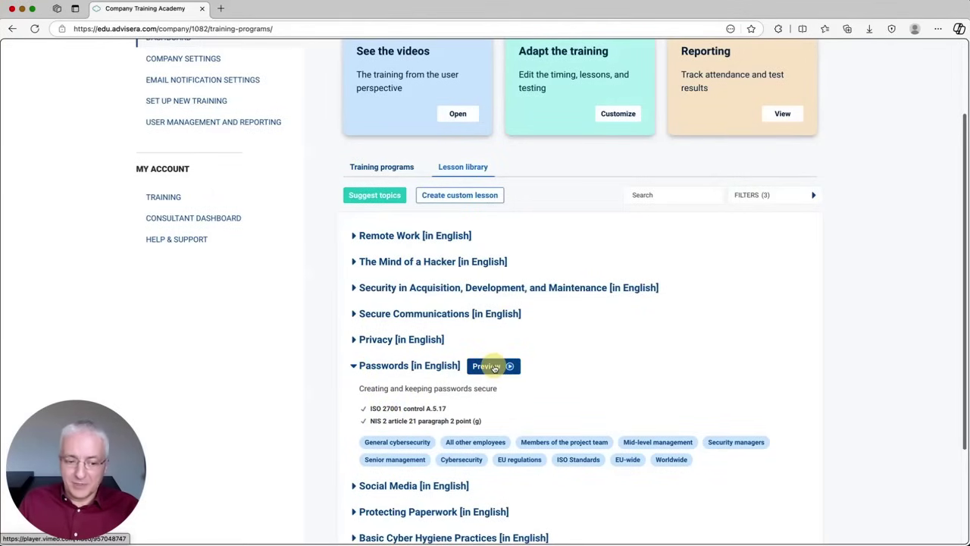
Step: Preview the Passwords lesson video, close the player, and collapse the Passwords details
left_click(493, 367)
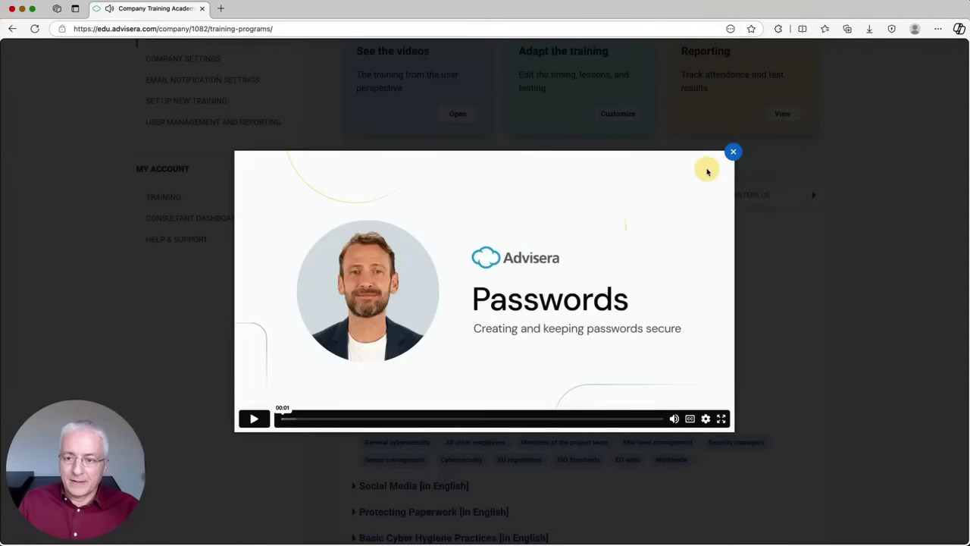
left_click(733, 153)
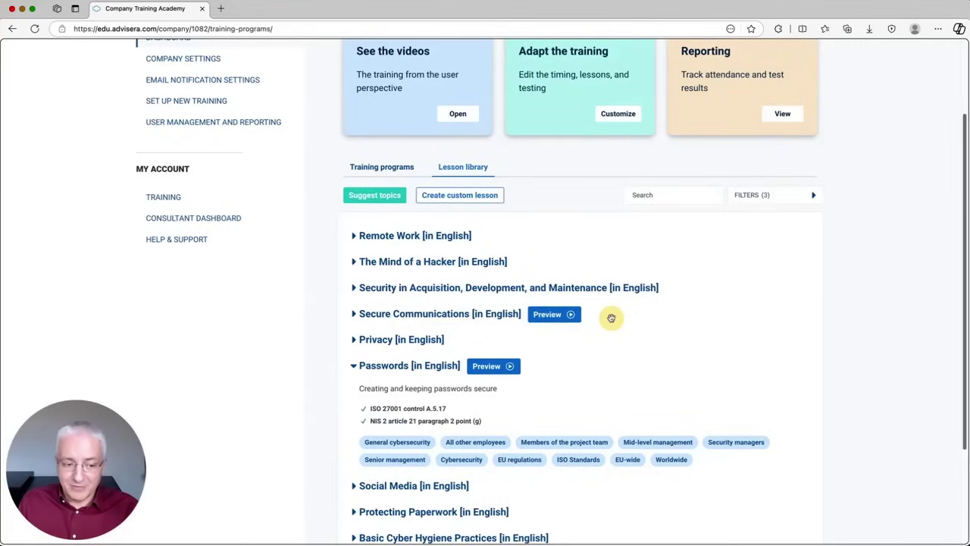
left_click(354, 366)
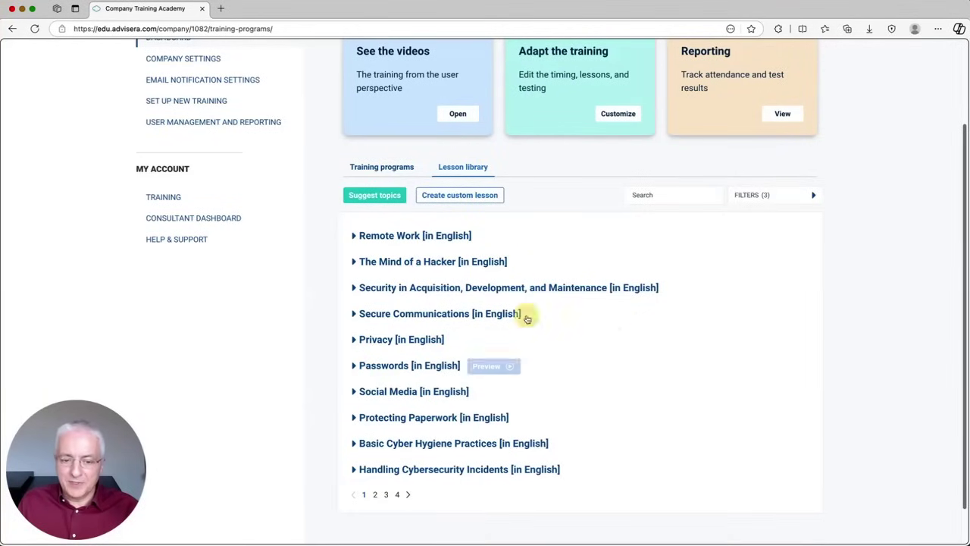
Step: Filter lessons to Français and glance at the Communications sécurisées lesson details
left_click(814, 196)
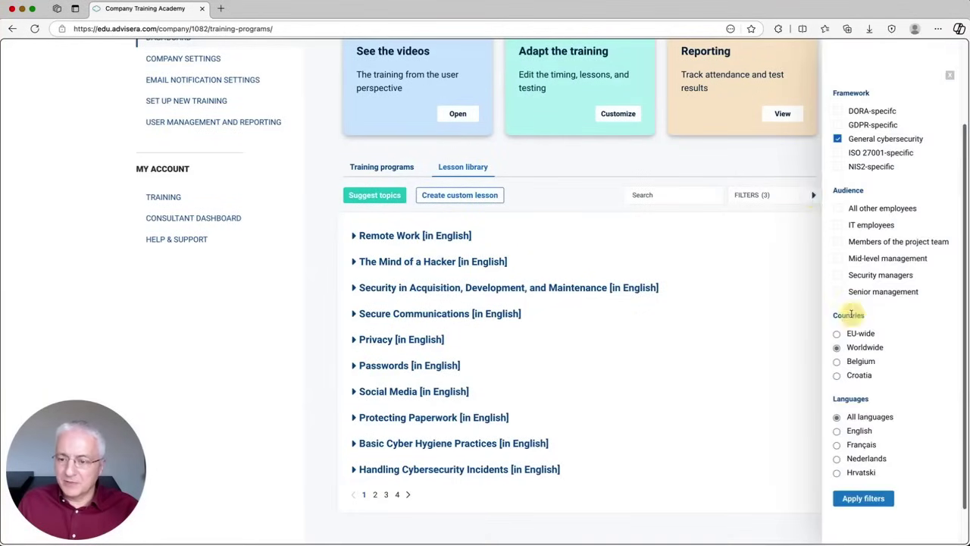
left_click(837, 445)
left_click(863, 497)
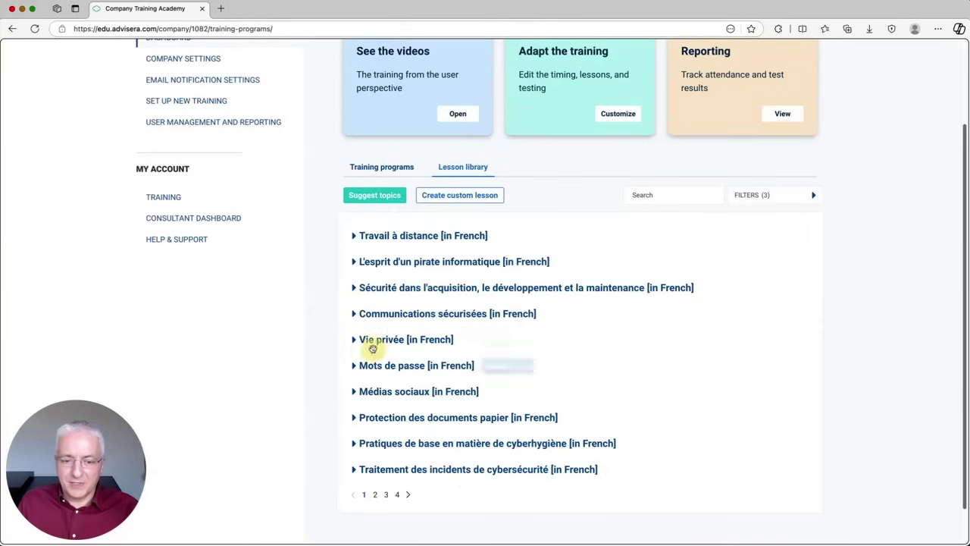
left_click(354, 314)
left_click(354, 314)
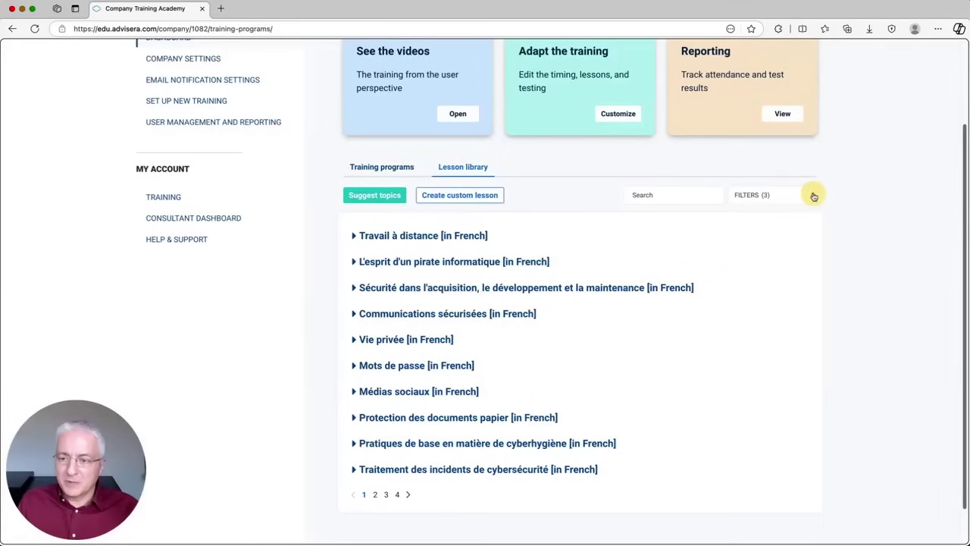
Step: Restore the All languages filter and go back to the Training programs list
left_click(813, 195)
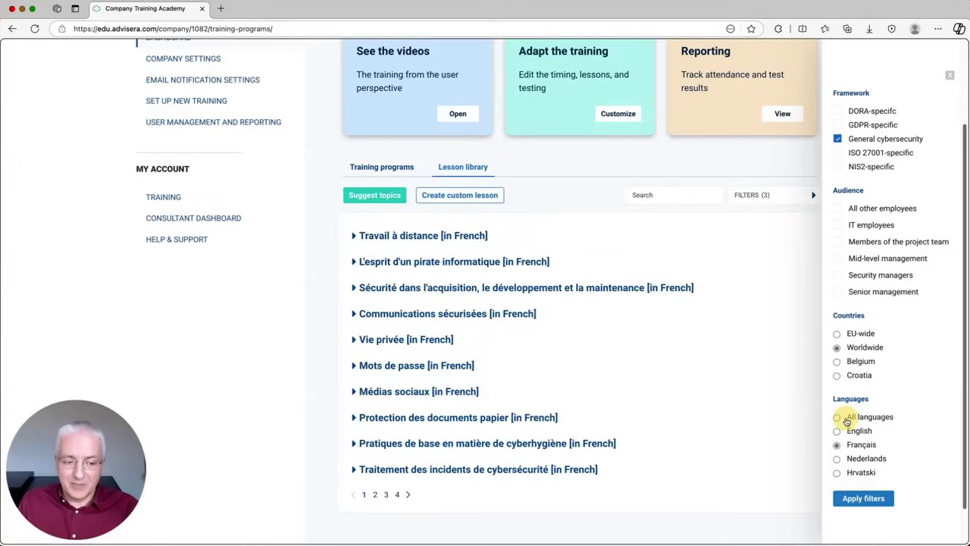
left_click(846, 417)
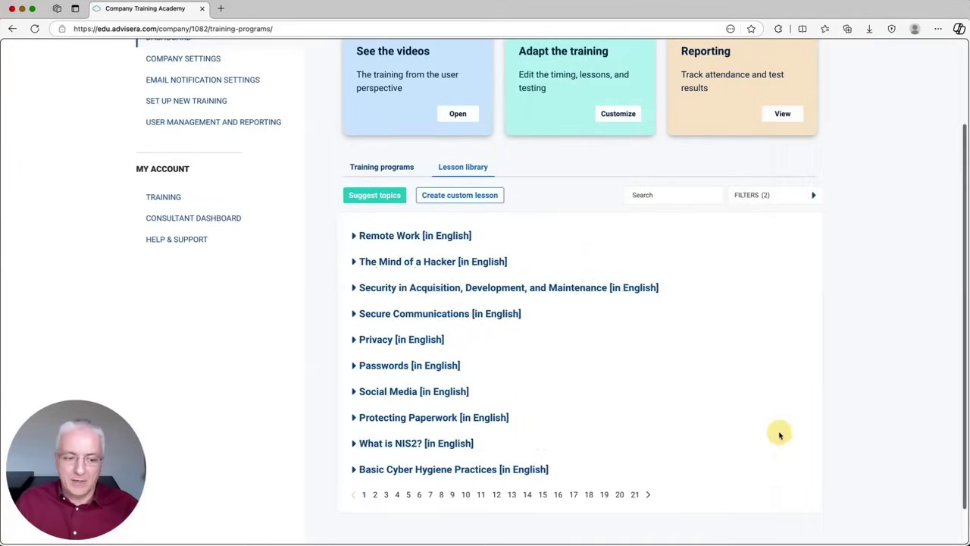
scroll(319, 352, "up", 1)
scroll(319, 351, "up", 3)
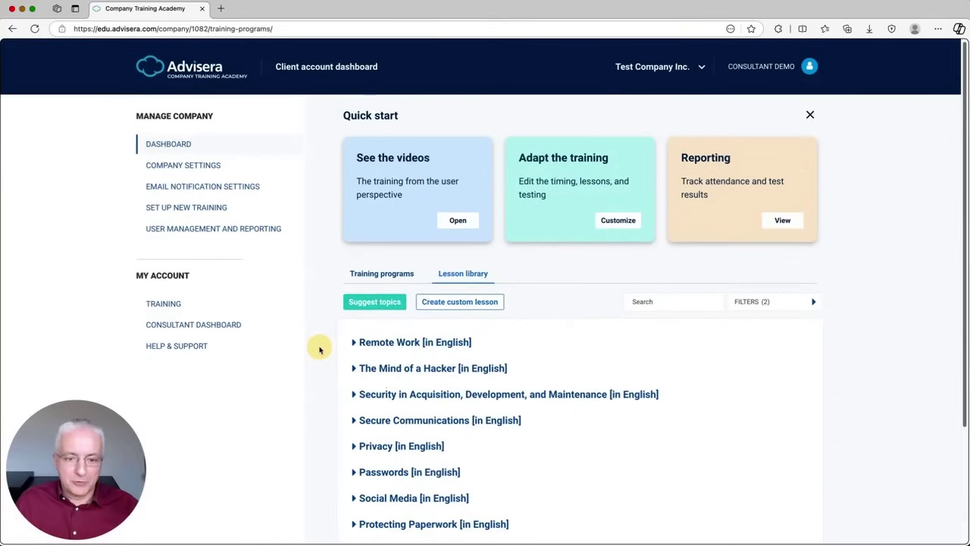
left_click(382, 275)
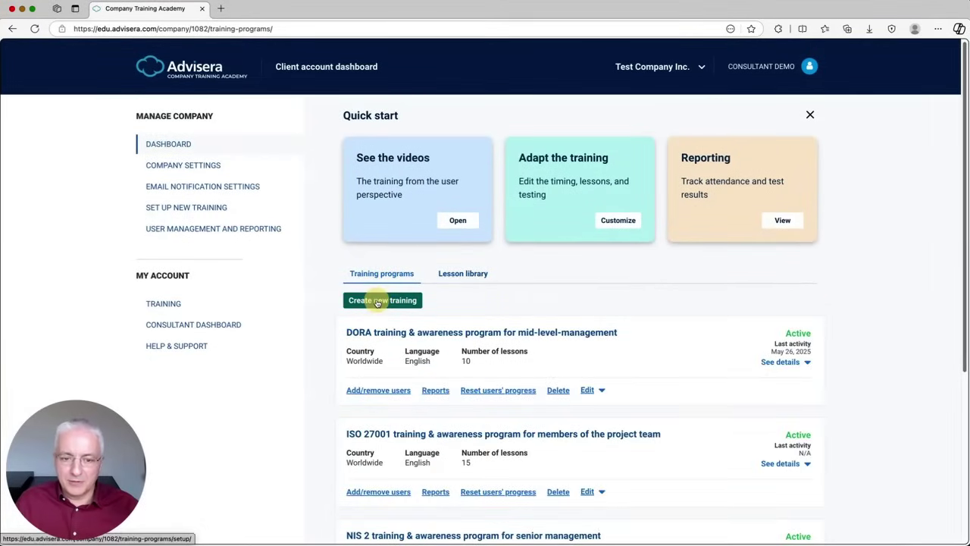
Step: Start a new program: General cybersecurity framework, 'Security awareness program for mid-level-management'
left_click(379, 302)
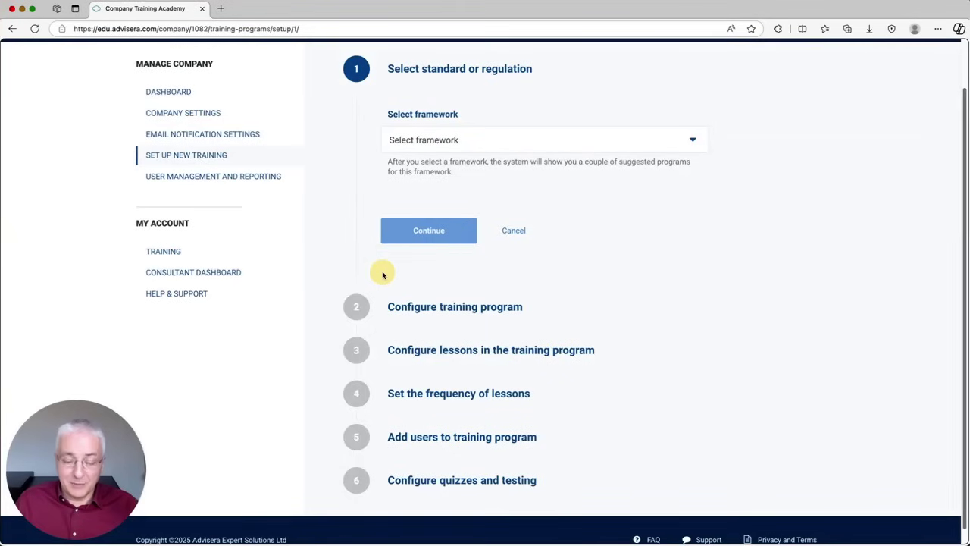
left_click(453, 142)
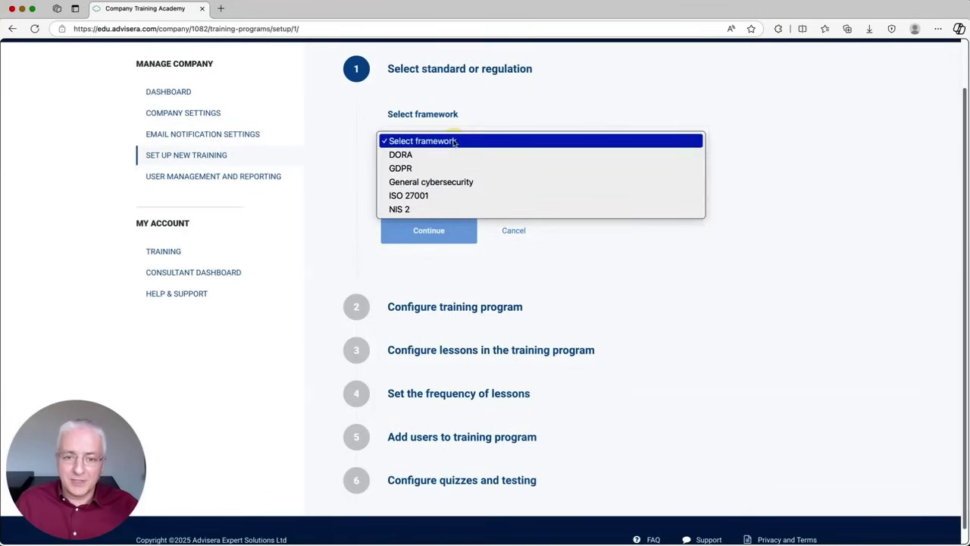
left_click(431, 182)
scroll(531, 238, "down", 1)
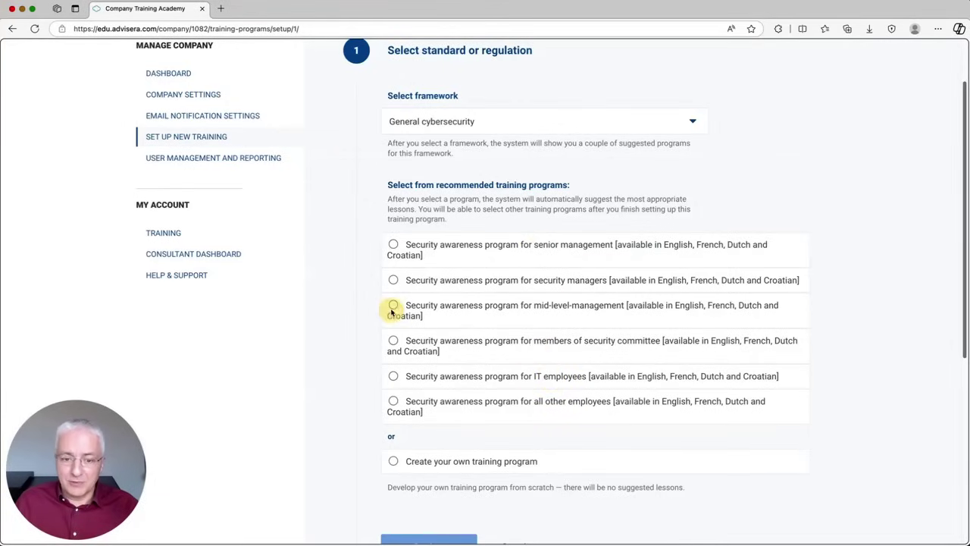
left_click(393, 305)
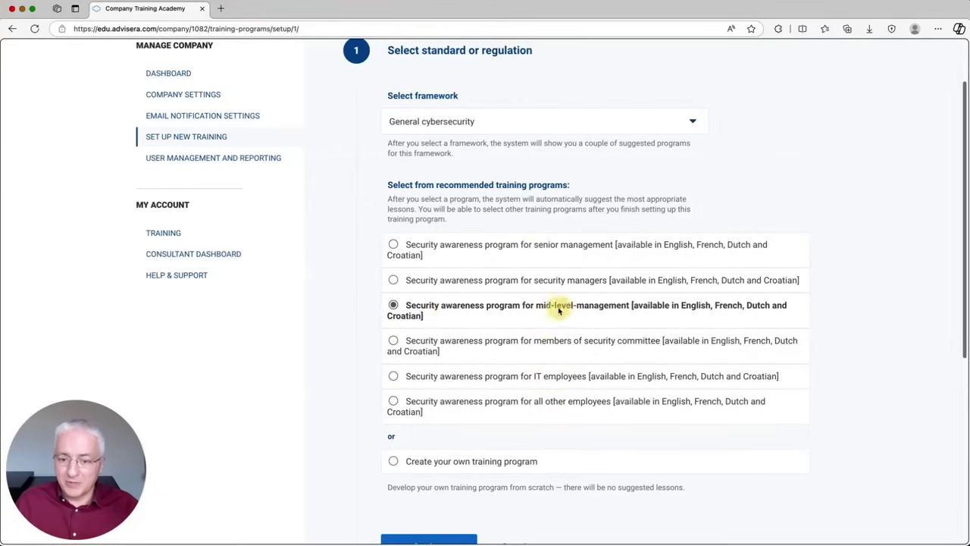
scroll(519, 457, "down", 2)
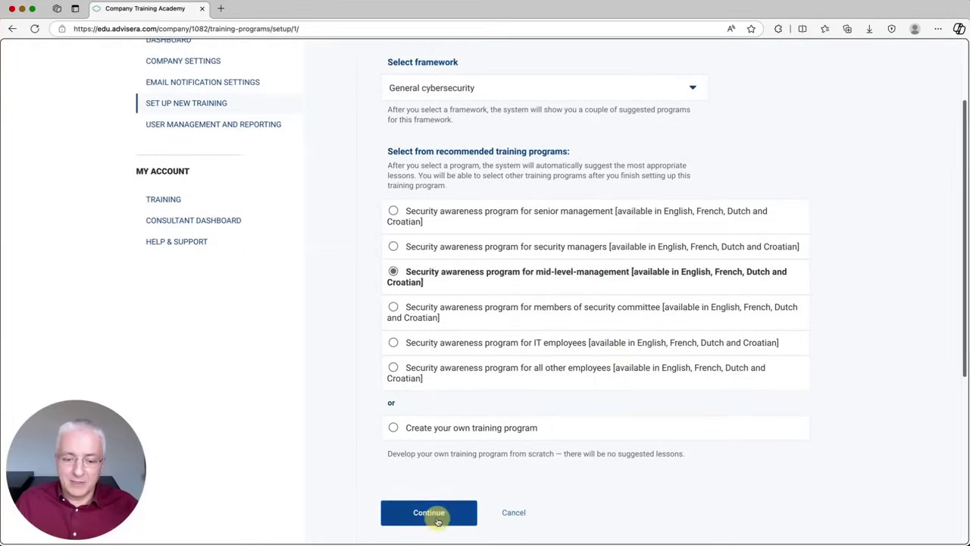
left_click(437, 519)
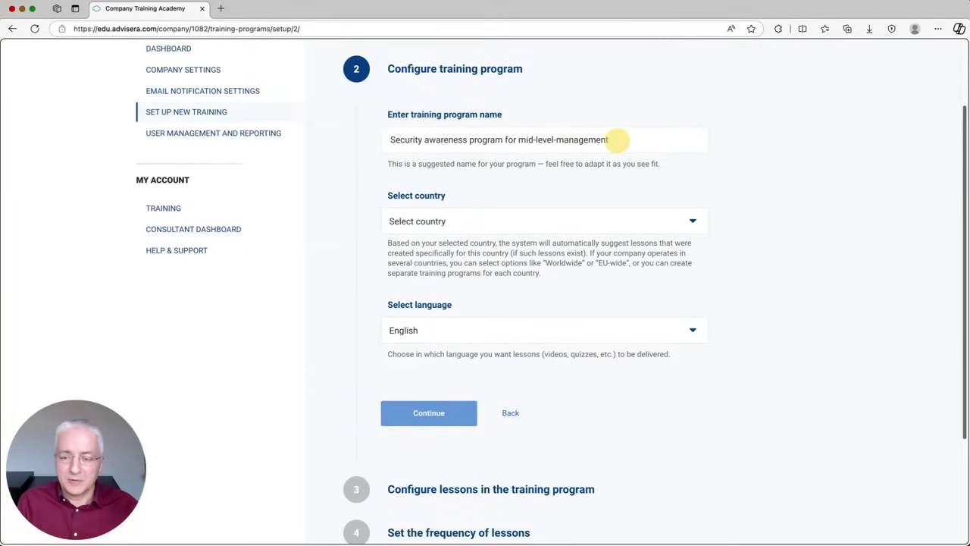
Step: Set the program country to France and lesson language to English, then proceed to lessons
left_click(465, 221)
scroll(448, 331, "down", 10)
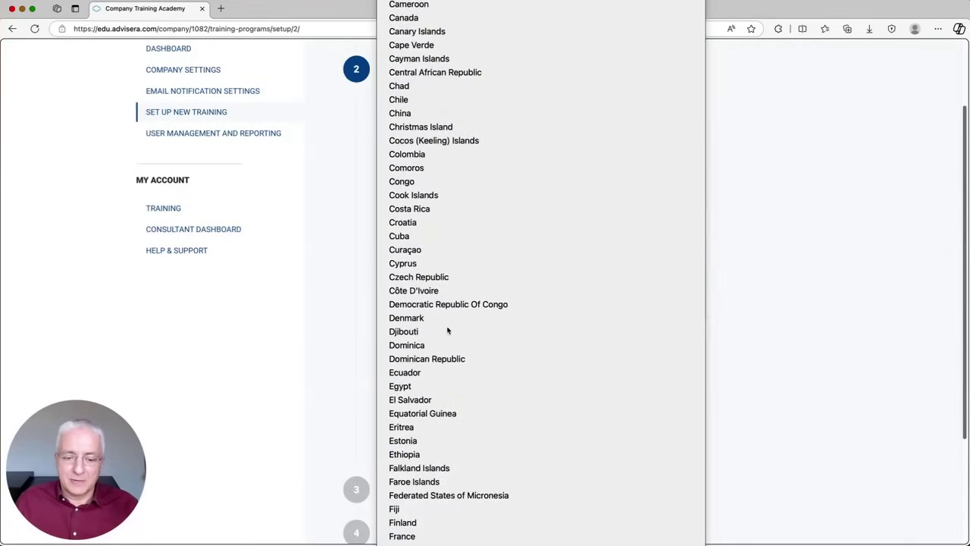
key("Escape")
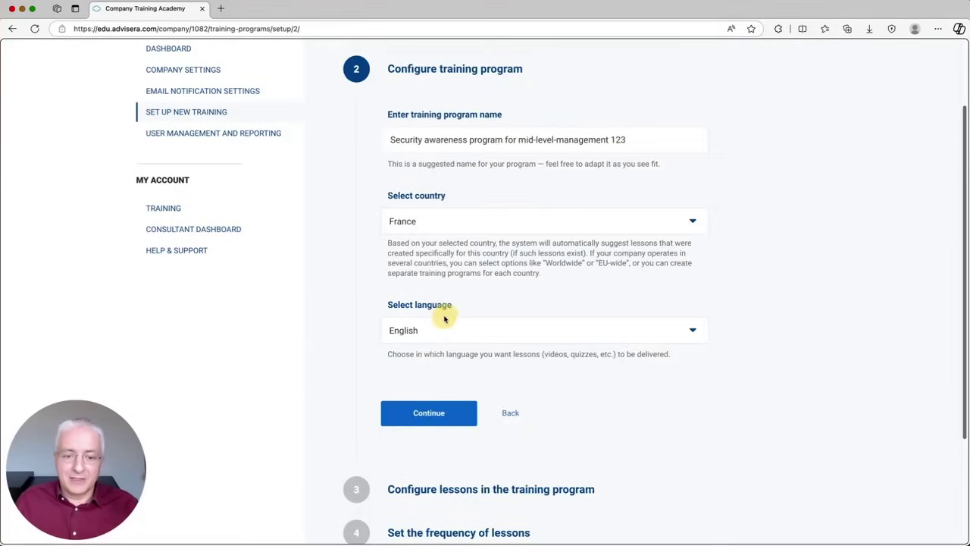
scroll(446, 321, "down", 2)
left_click(439, 260)
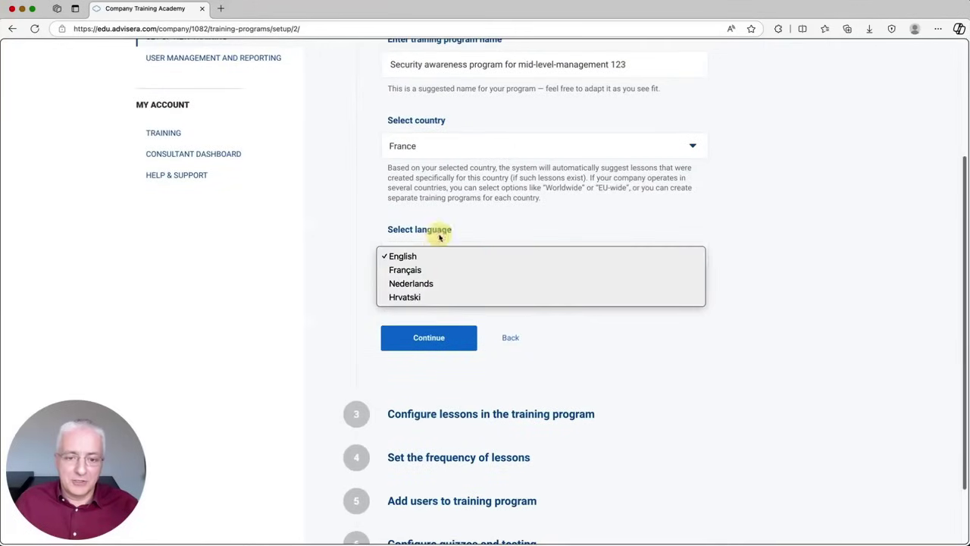
left_click(447, 229)
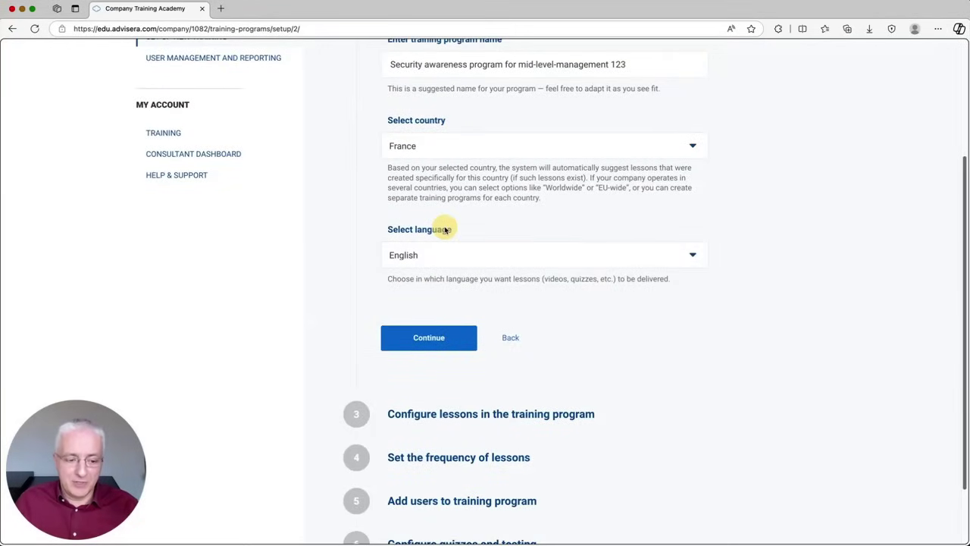
left_click(431, 337)
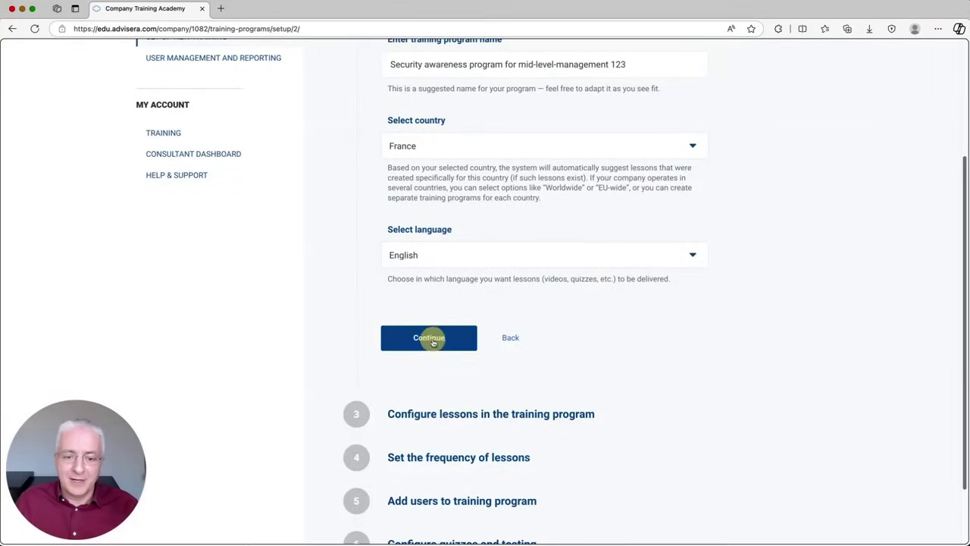
scroll(455, 326, "down", 3)
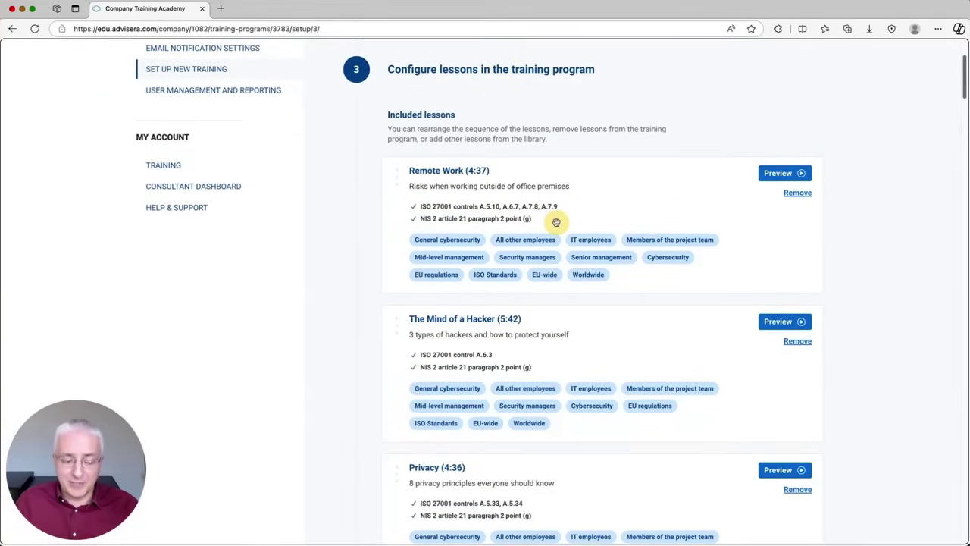
Step: Preview the Backup Basics lesson video, then remove Backup Basics from the program
scroll(591, 205, "down", 8)
scroll(591, 184, "down", 8)
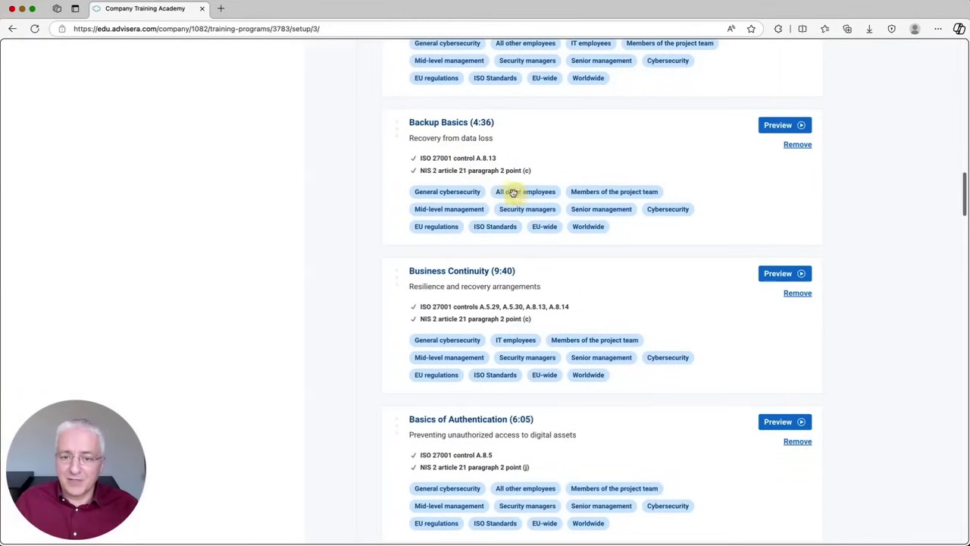
left_click(774, 126)
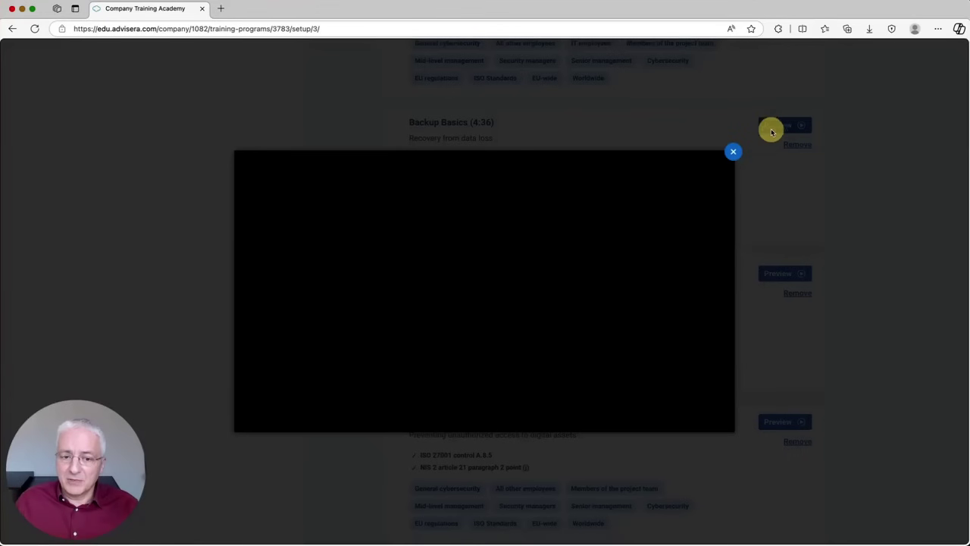
left_click(733, 151)
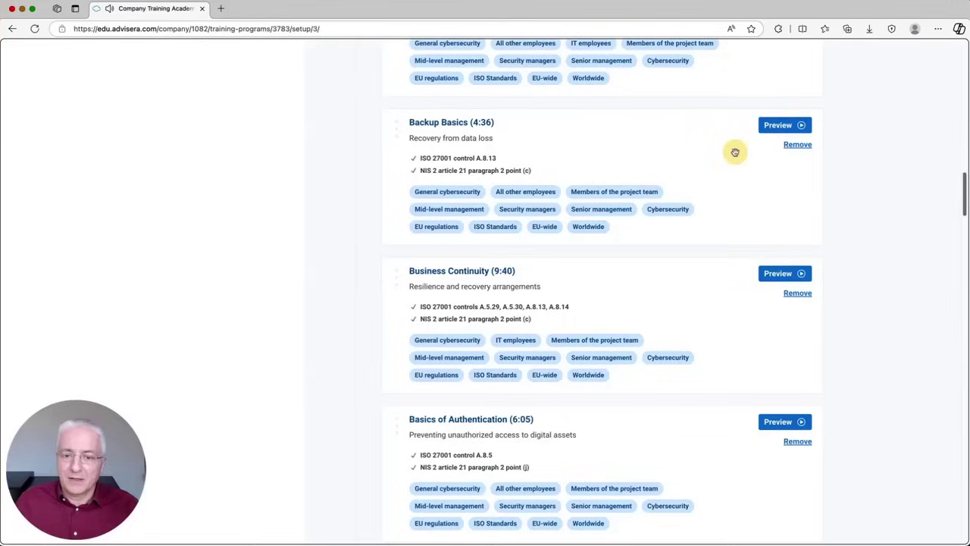
left_click(796, 146)
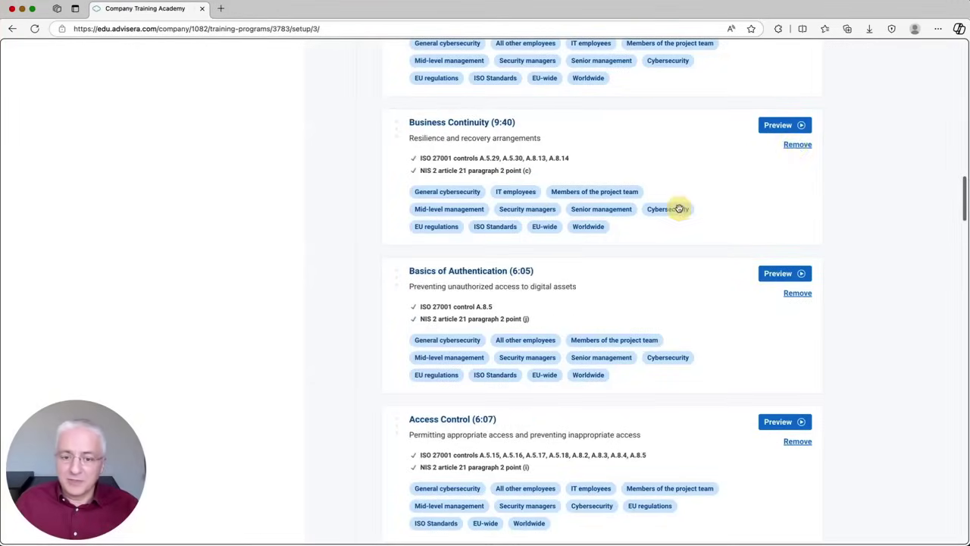
Step: Move Access Control above Business Continuity and proceed to lesson frequency
scroll(679, 207, "down", 2)
scroll(523, 291, "up", 2)
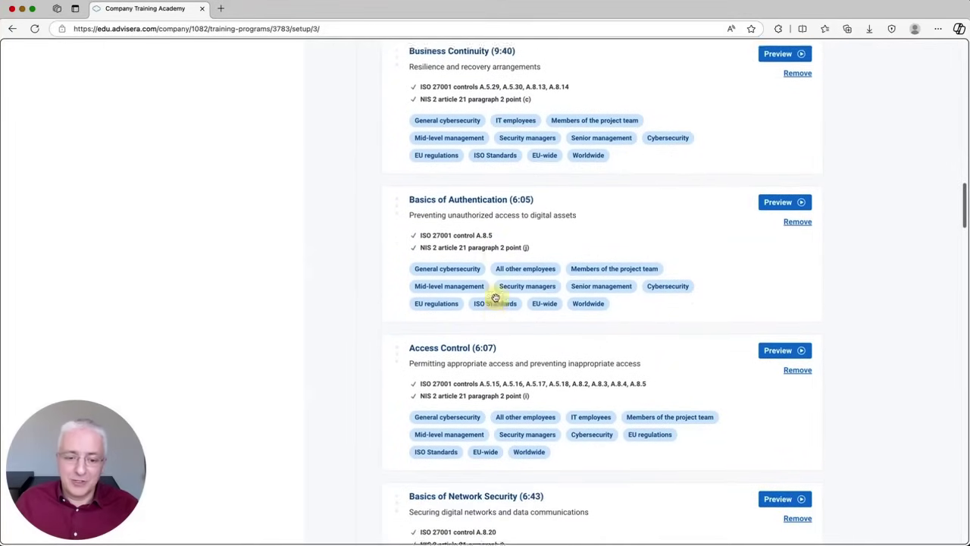
left_click_drag(393, 406, 409, 102)
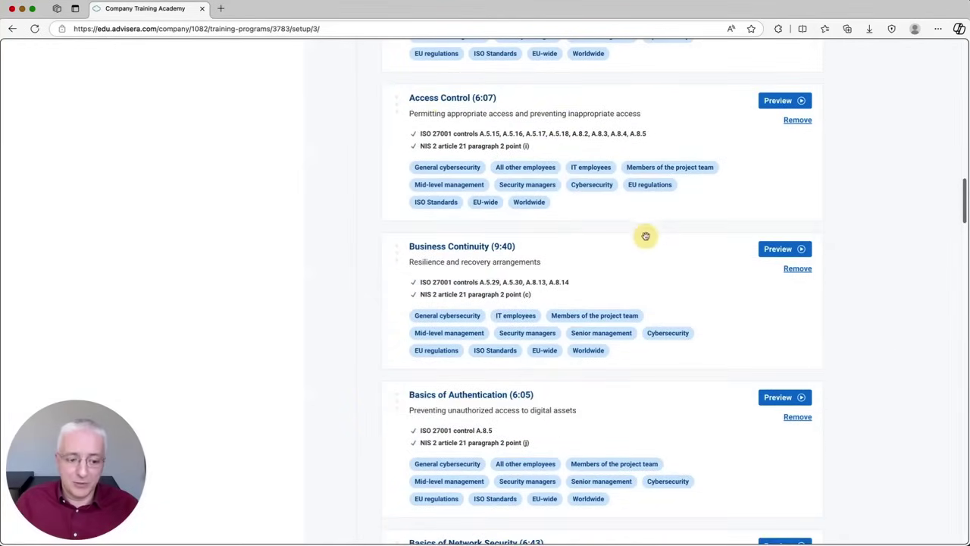
scroll(664, 240, "down", 15)
scroll(665, 240, "down", 10)
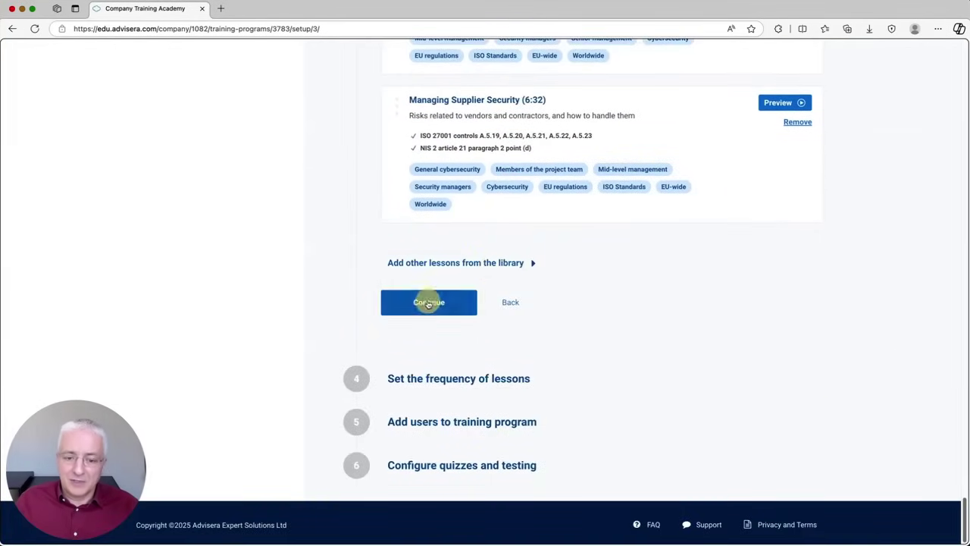
left_click(413, 303)
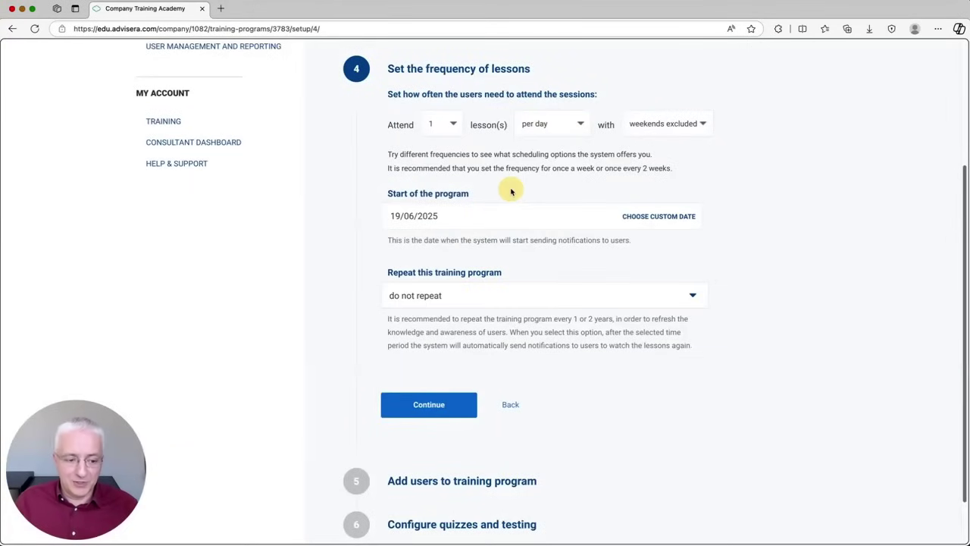
Step: Schedule 1 lesson per week on Thursday, repeating every 2 years
left_click(576, 128)
left_click(556, 138)
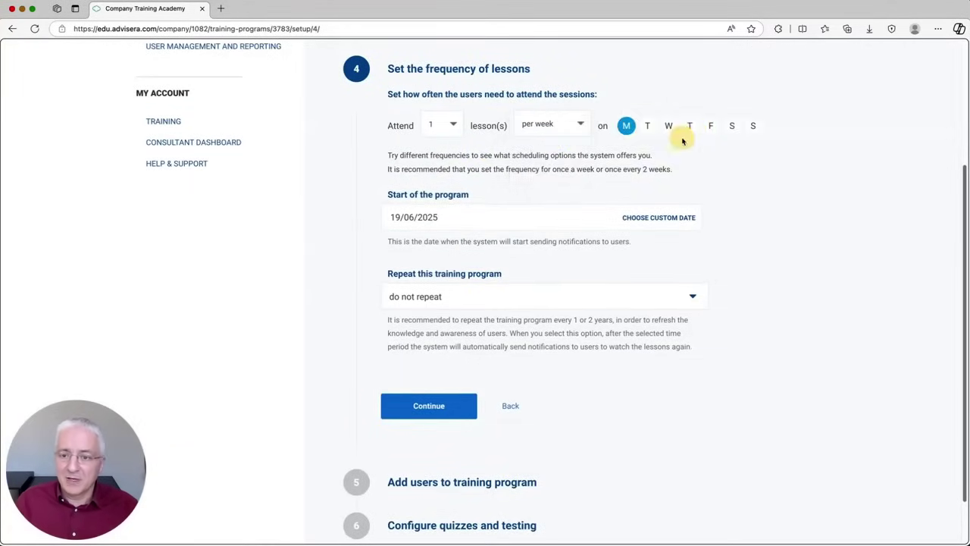
left_click(689, 126)
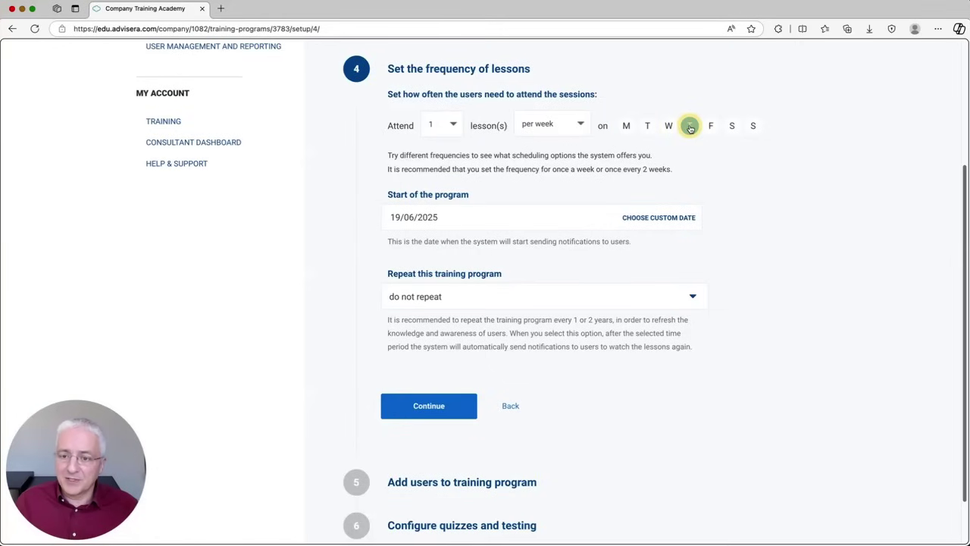
left_click(441, 297)
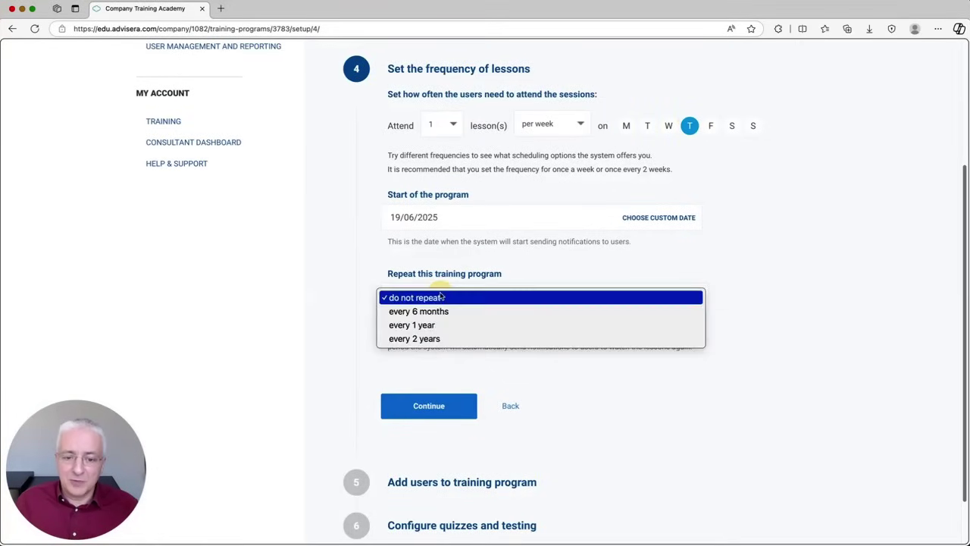
left_click(429, 339)
left_click(424, 407)
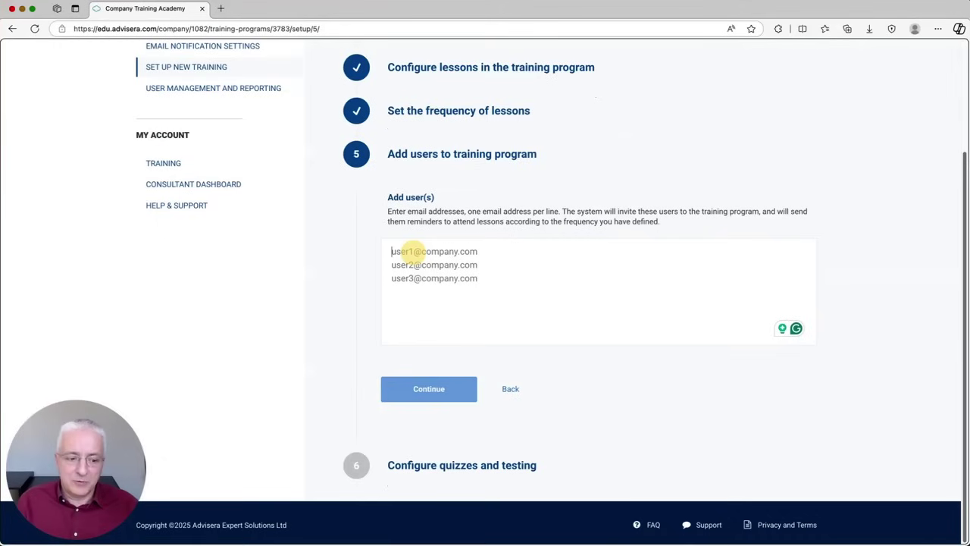
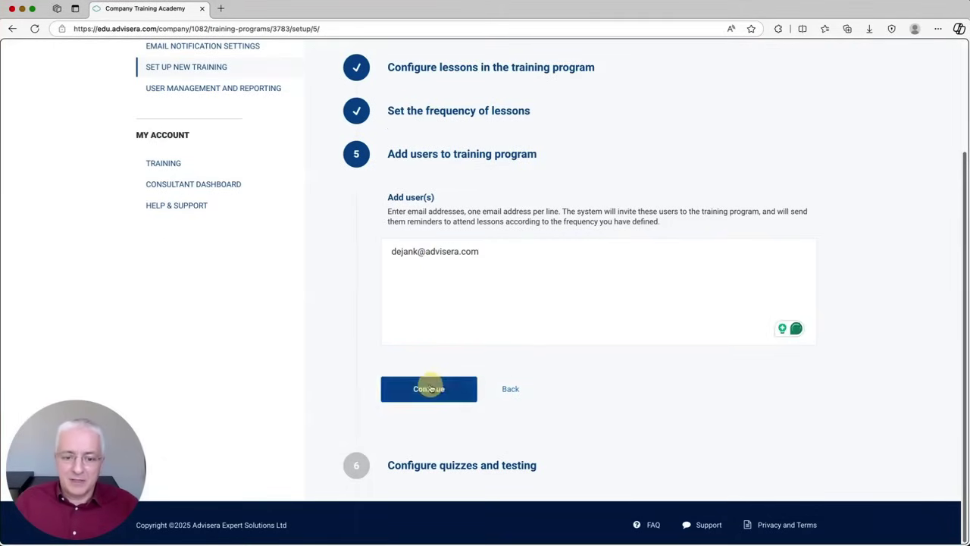
Step: Add one user by their e-mail address and proceed to quiz settings
left_click(429, 389)
scroll(477, 193, "down", 5)
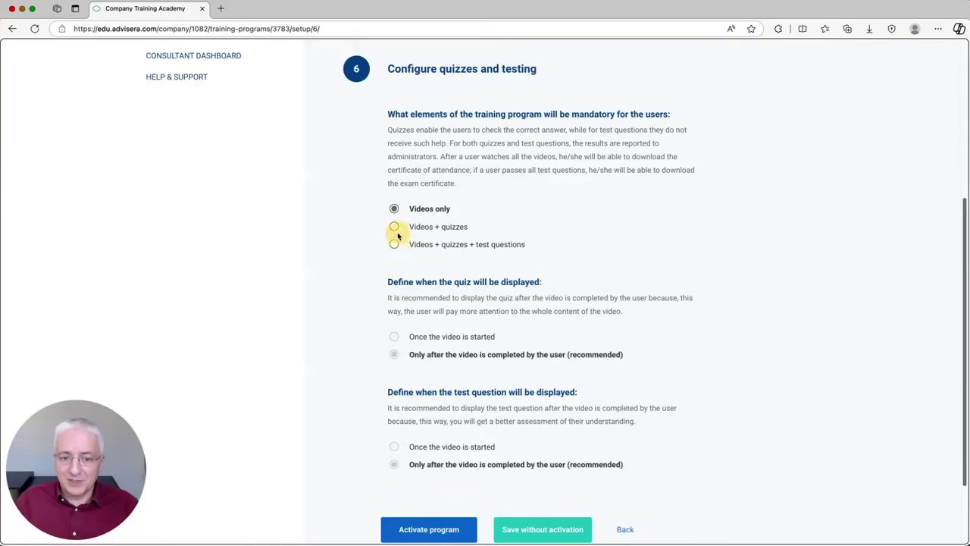
Step: Choose 'Videos + quizzes + test questions' as the mandatory content and save without activation
left_click(394, 246)
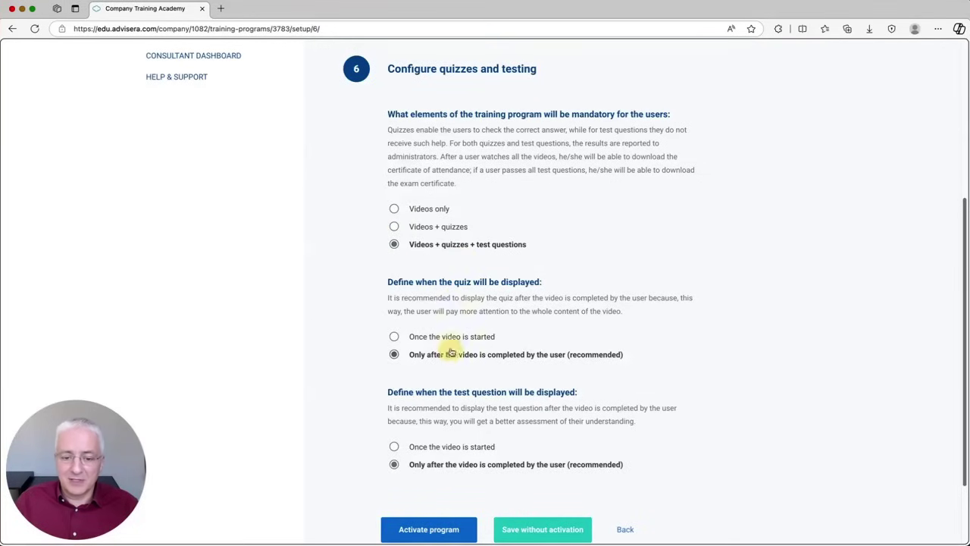
scroll(489, 431, "down", 1)
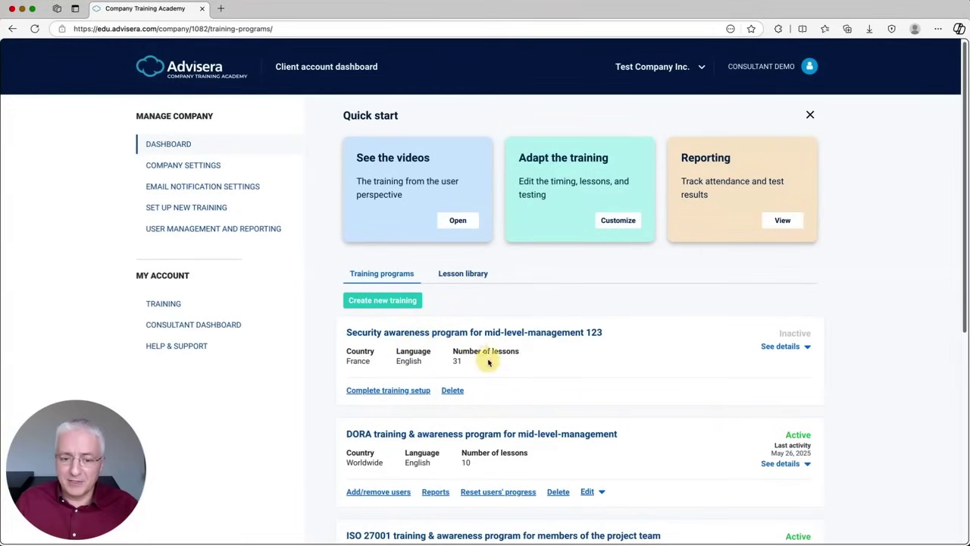
Step: Expand the mid-level-management 123 program's details, then open Email Notification Settings
scroll(496, 361, "down", 5)
scroll(498, 361, "down", 1)
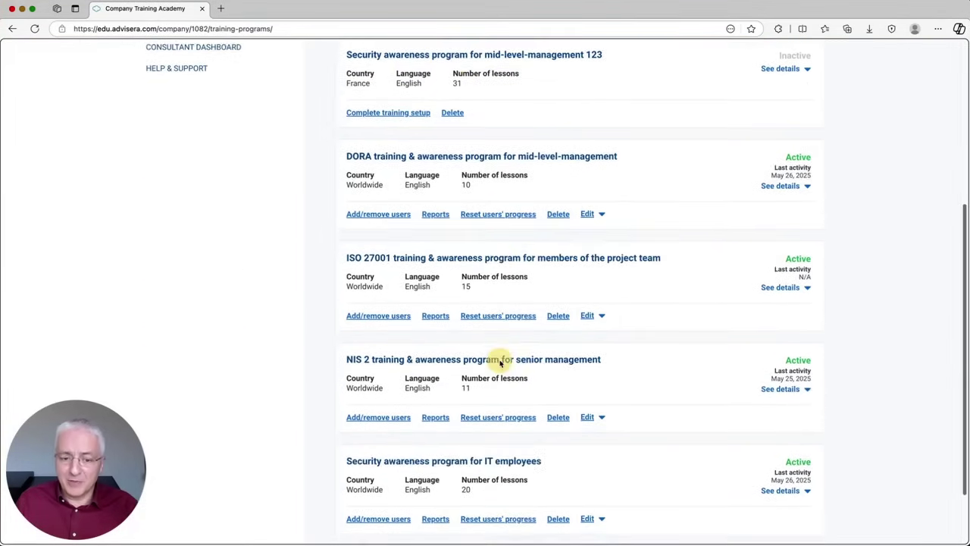
scroll(498, 361, "up", 5)
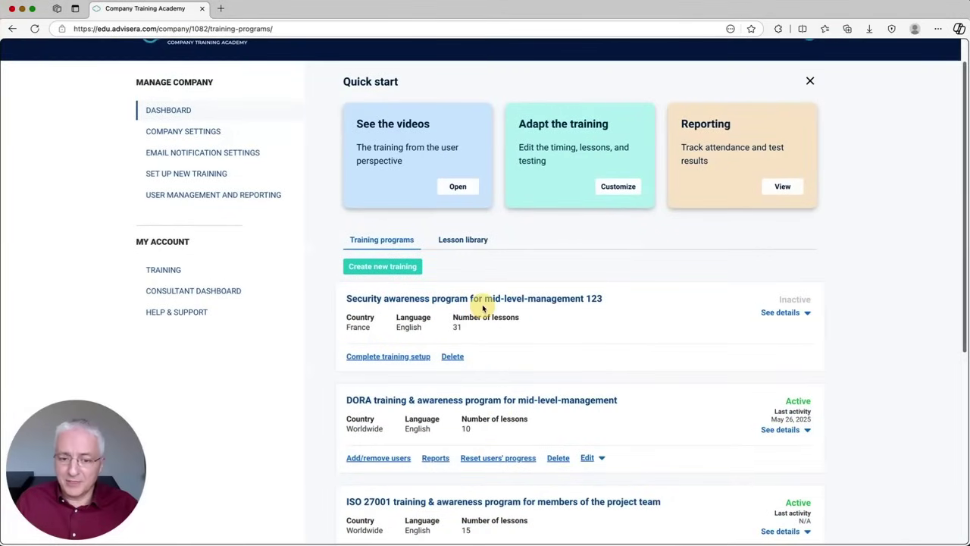
left_click(780, 313)
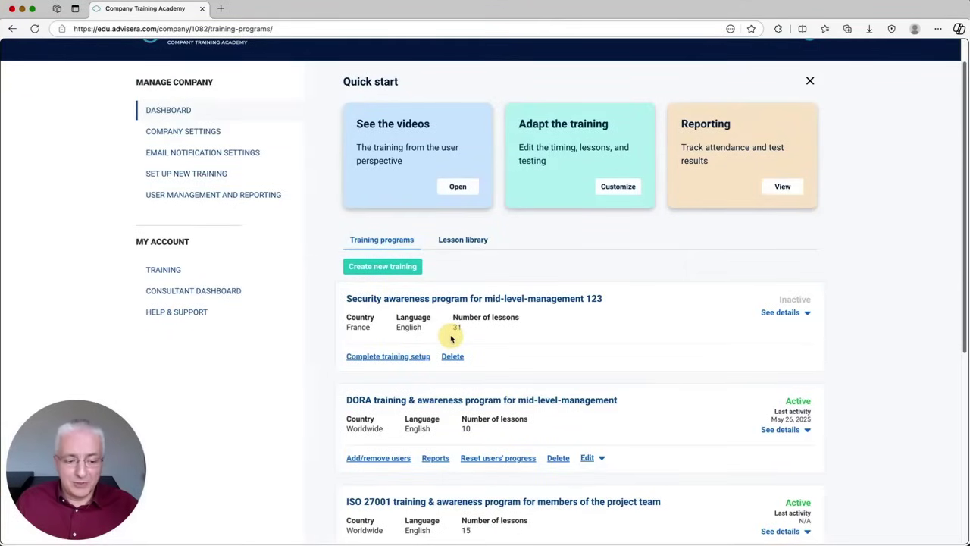
left_click(203, 154)
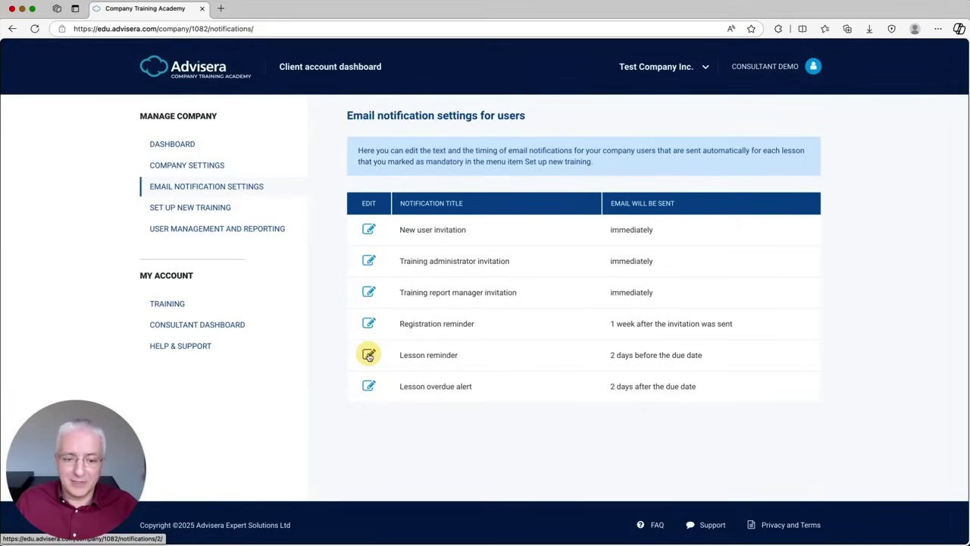
Step: Change the Lesson reminder's From name from Advisera to 'Consultancy XYZ'
left_click(368, 355)
scroll(446, 292, "down", 1)
double_click(362, 222)
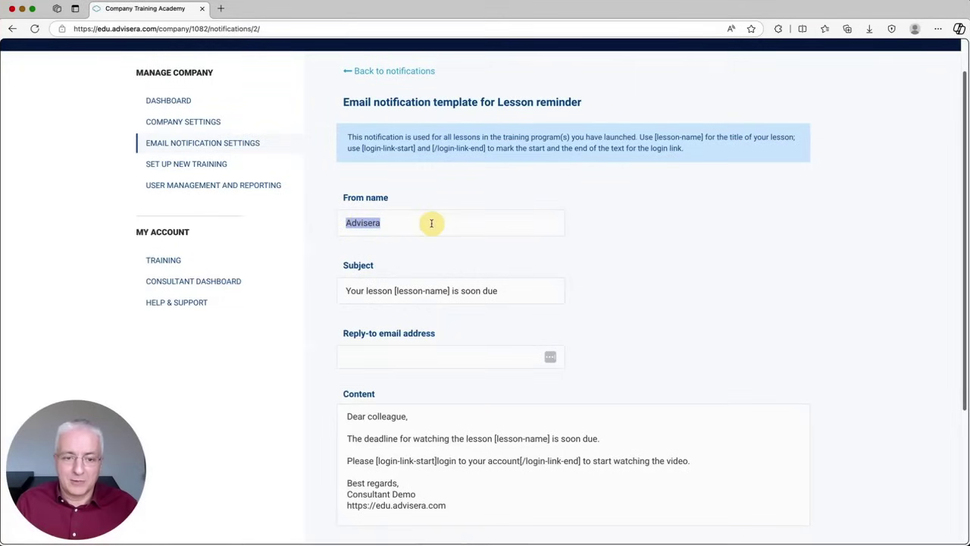
type("Consultancy XYZ")
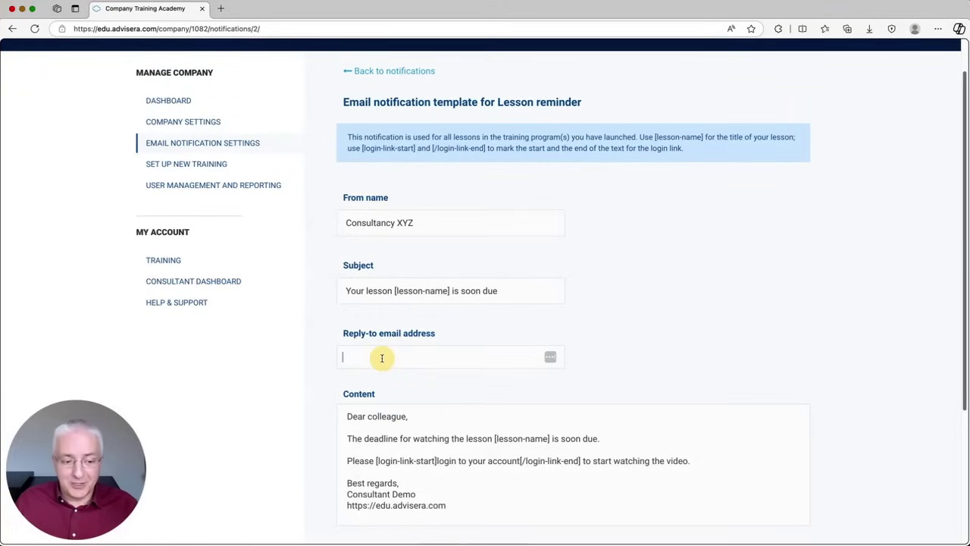
Step: Reword the deadline line to end 'due in 1 day.' and send the reminder 1 day before due
scroll(409, 350, "down", 2)
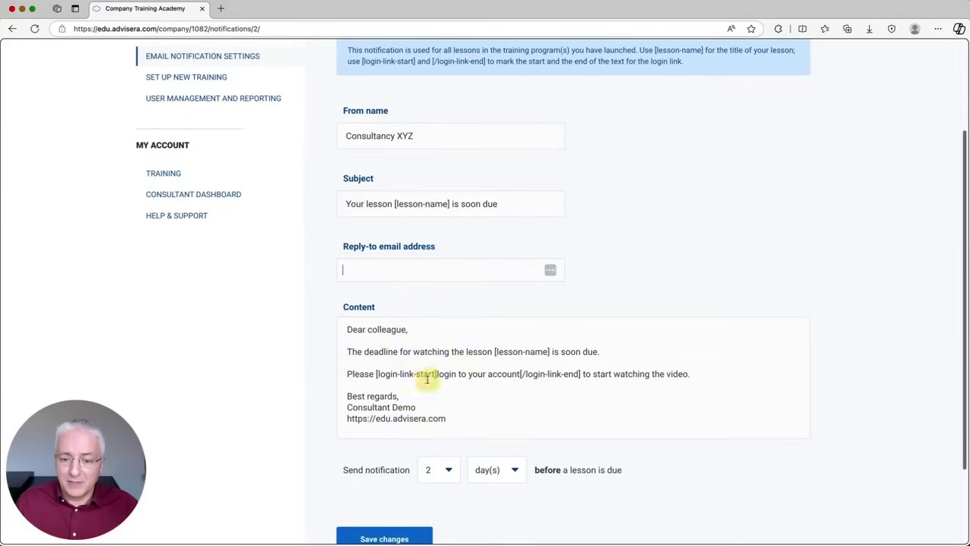
left_click_drag(561, 351, 593, 350)
key("BackSpace")
type("due in 1 day.")
left_click(448, 467)
left_click(449, 459)
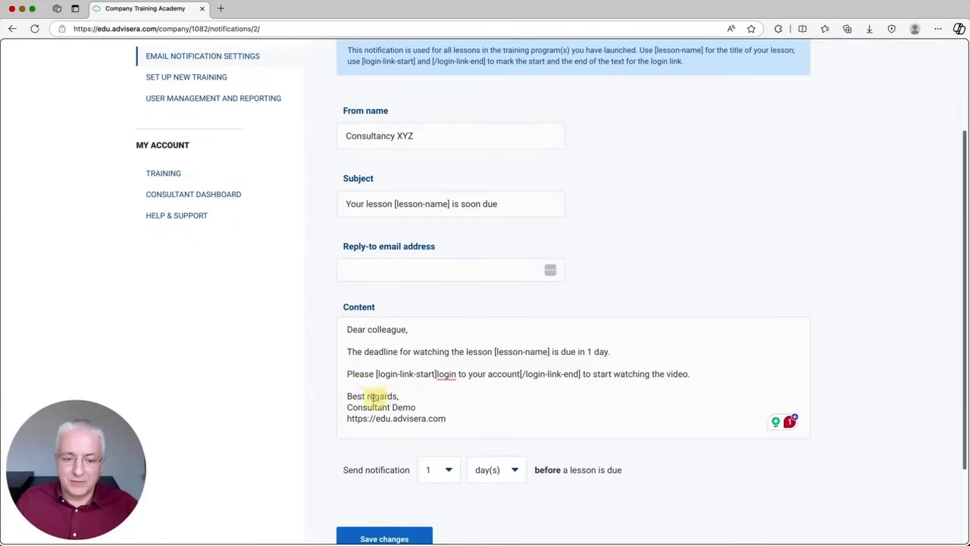
Step: Replace the old signature lines with the consultancy website signature and save the template
left_click_drag(347, 407, 456, 415)
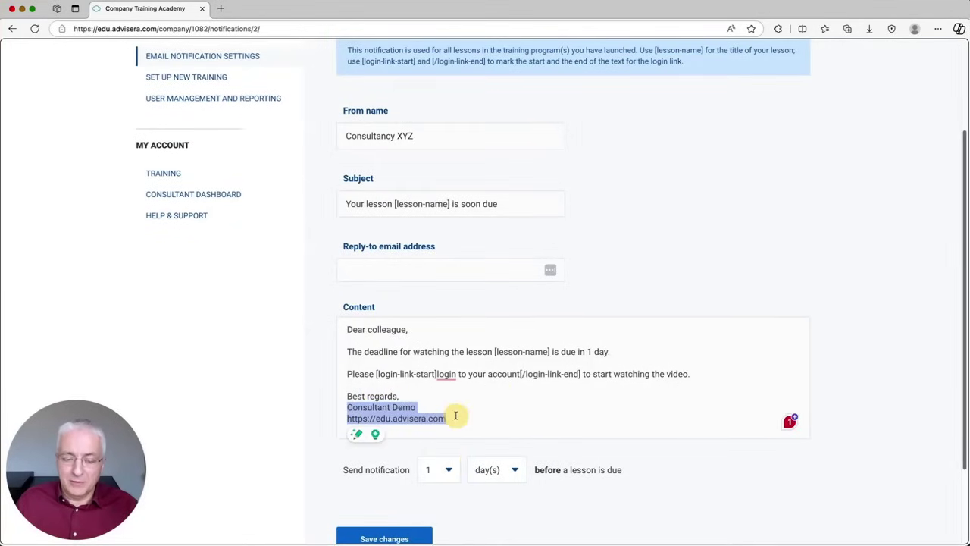
type("Consultant name")
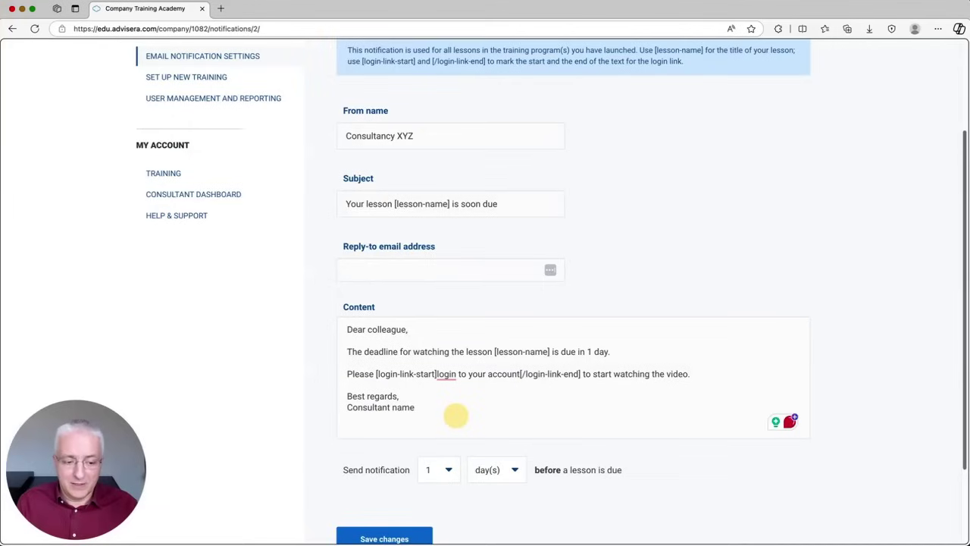
type("consultancy.com")
scroll(458, 409, "down", 1)
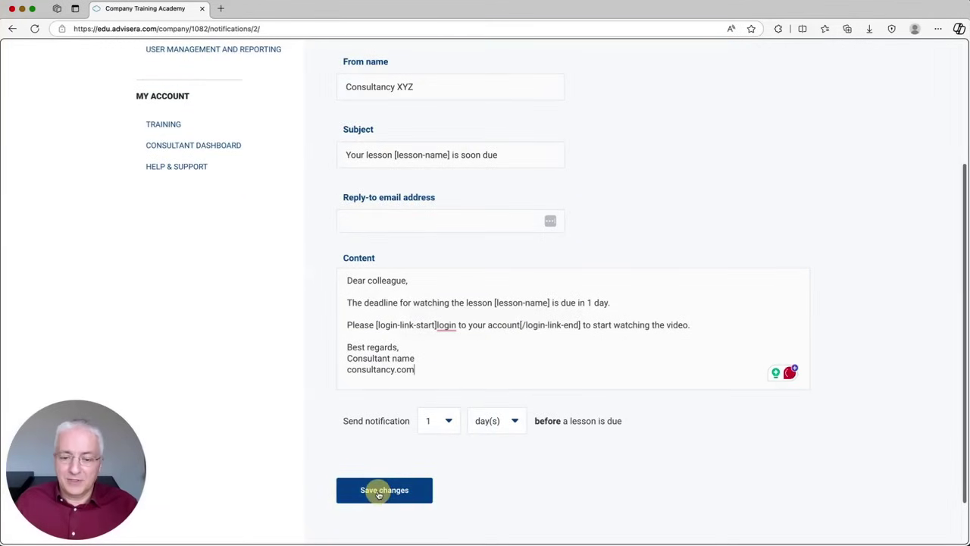
left_click(379, 491)
left_click(174, 166)
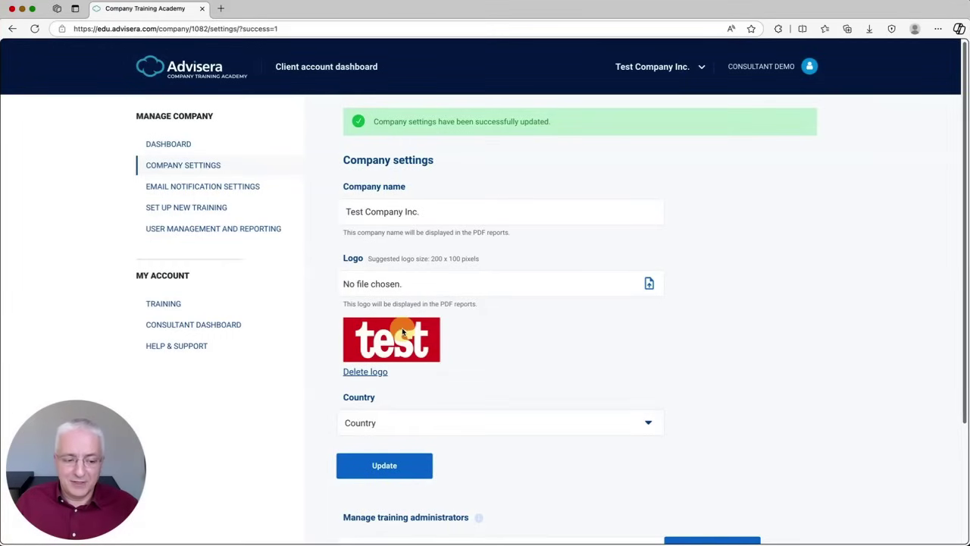
Step: Look over the updated Company settings, then go to User Management and Reporting
scroll(402, 326, "down", 3)
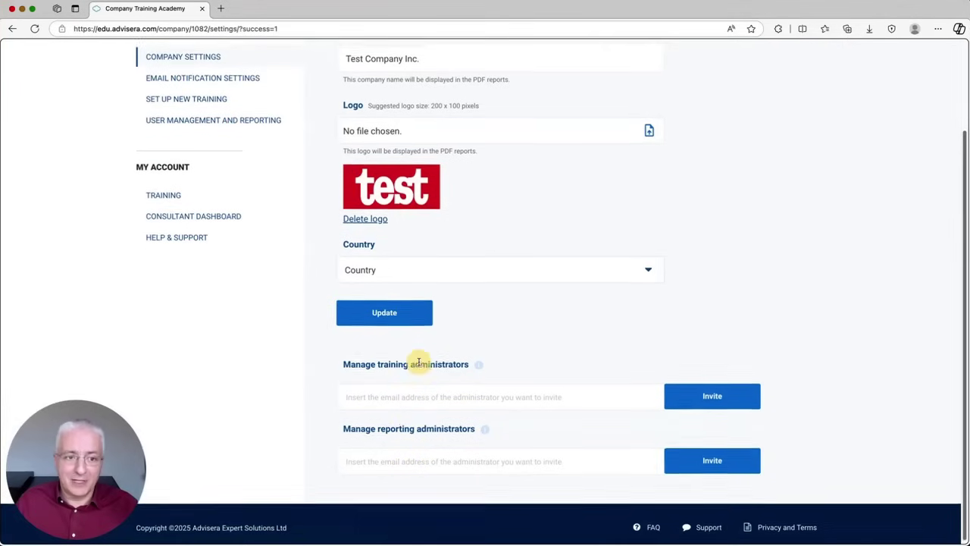
scroll(417, 364, "up", 3)
left_click(205, 233)
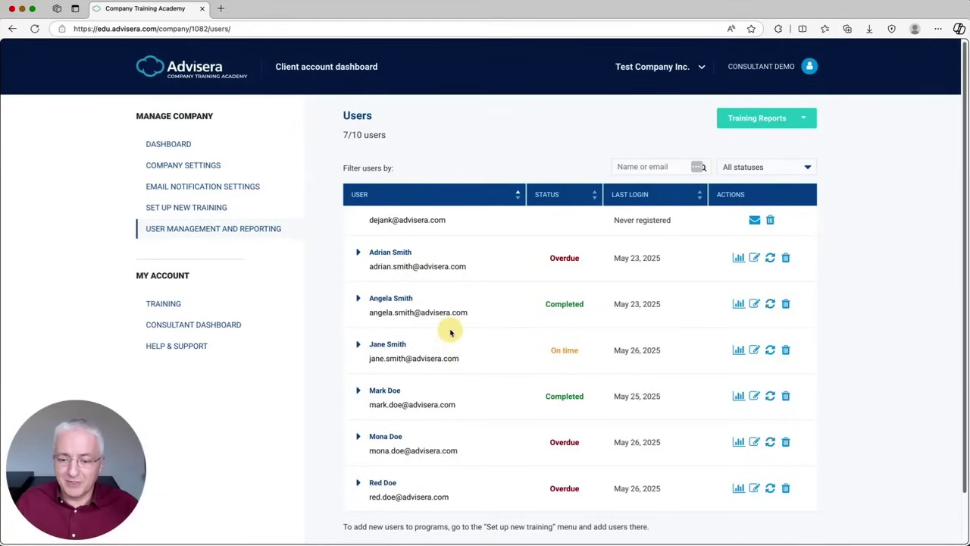
Step: Expand a user's assigned training, view their training report, and list the Training Reports types
left_click(359, 297)
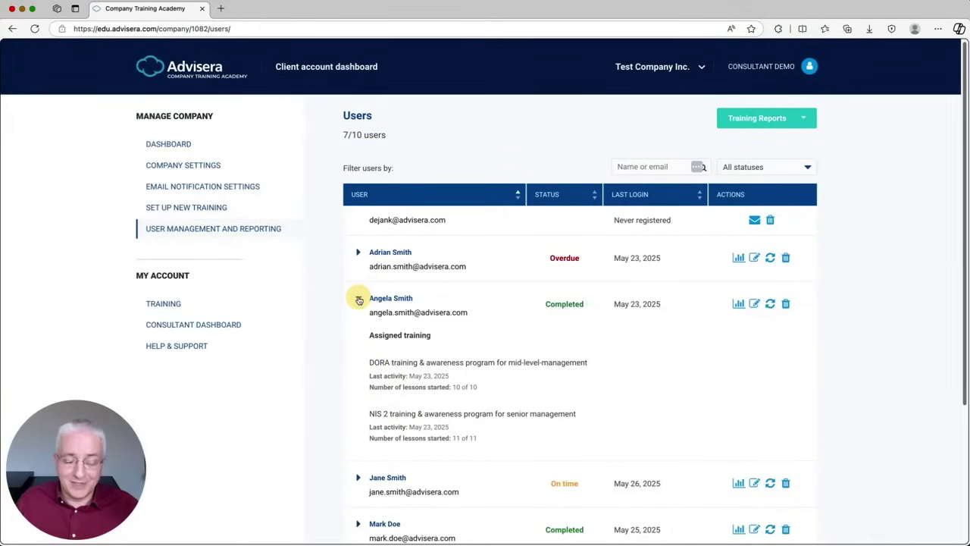
left_click(738, 304)
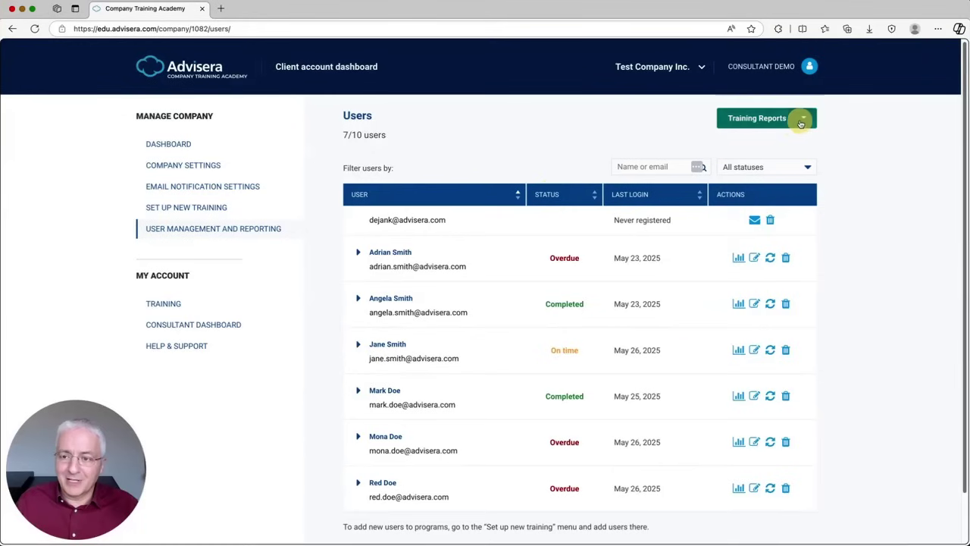
left_click(801, 123)
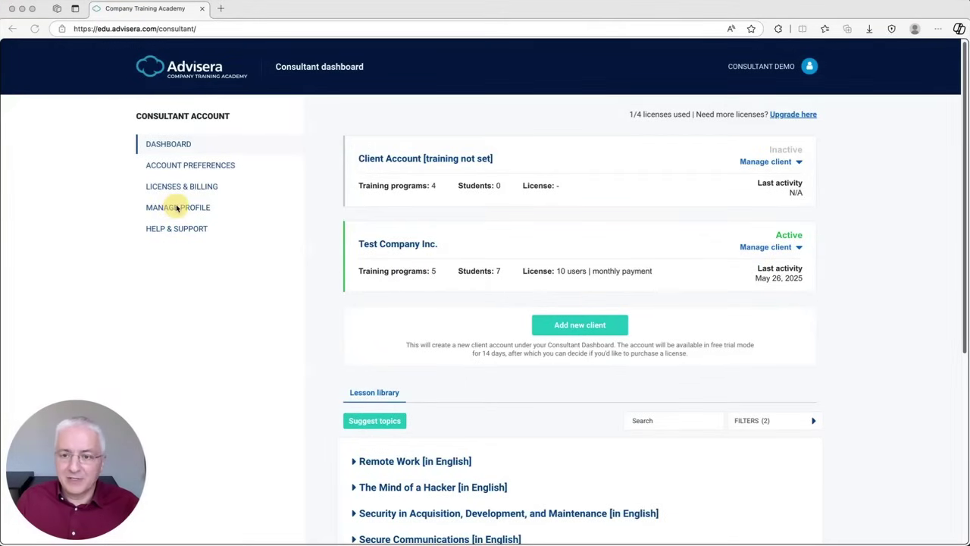
Step: In Account Preferences, replace 'Advisera Demo' with 'Consultancy XYZ', upload a logo, then open Test Company Inc
left_click(179, 165)
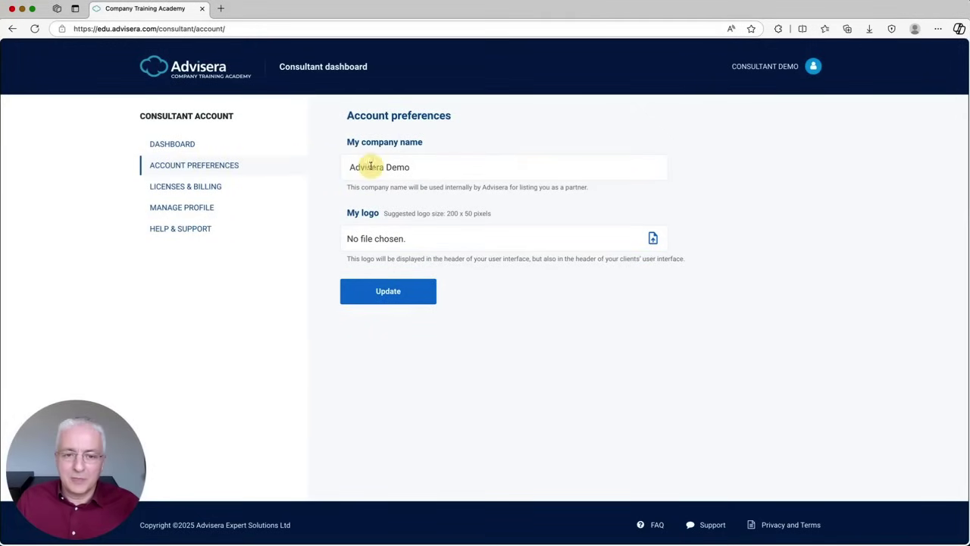
left_click_drag(410, 167, 353, 166)
key("BackSpace")
type("Consultancy XYZ")
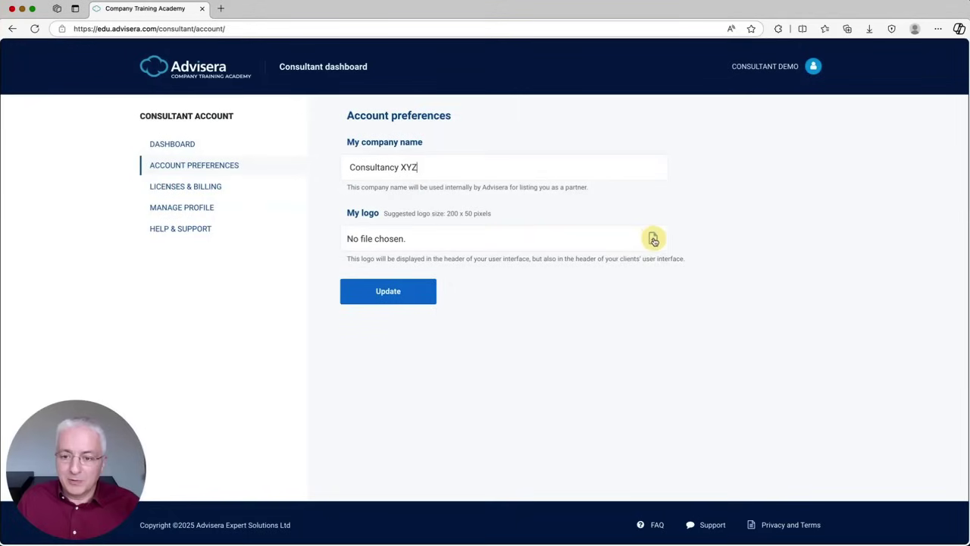
left_click(654, 240)
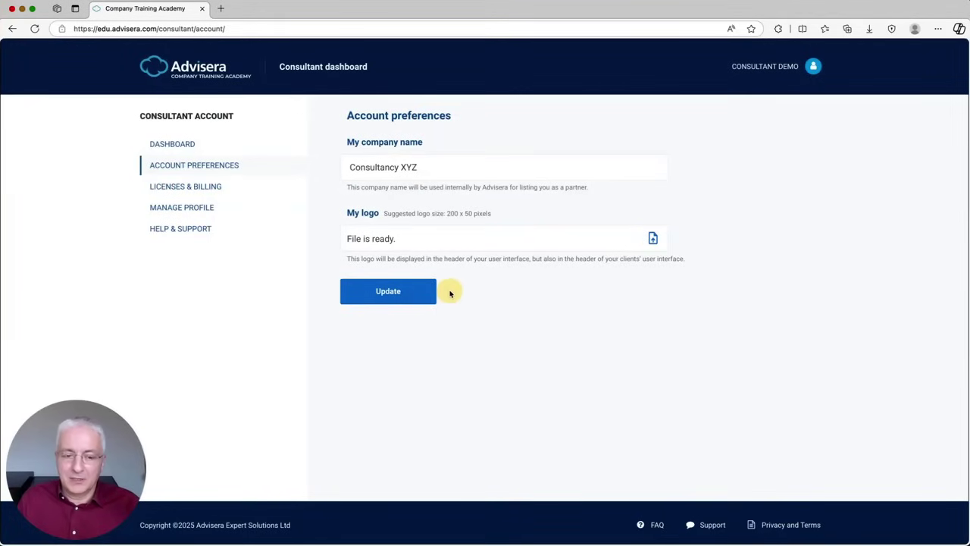
left_click(386, 292)
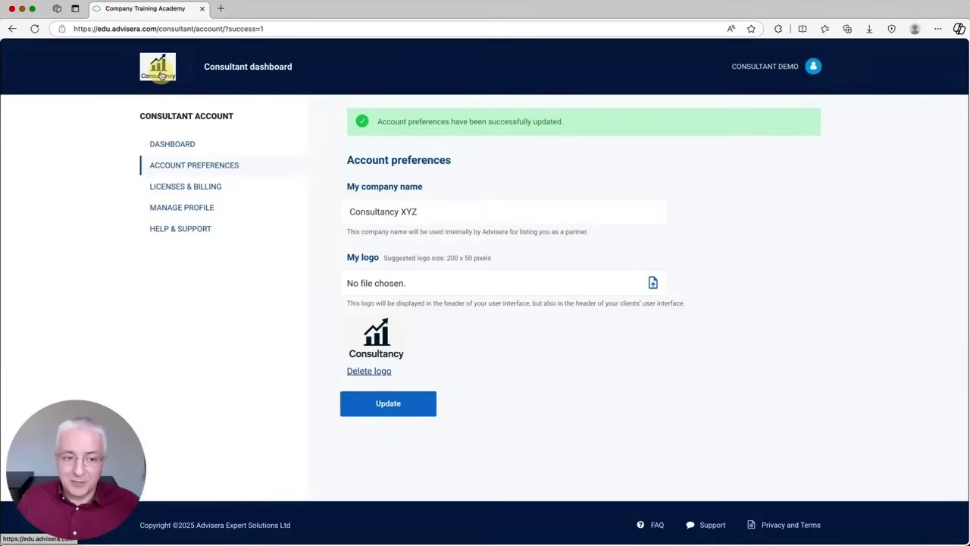
left_click(174, 144)
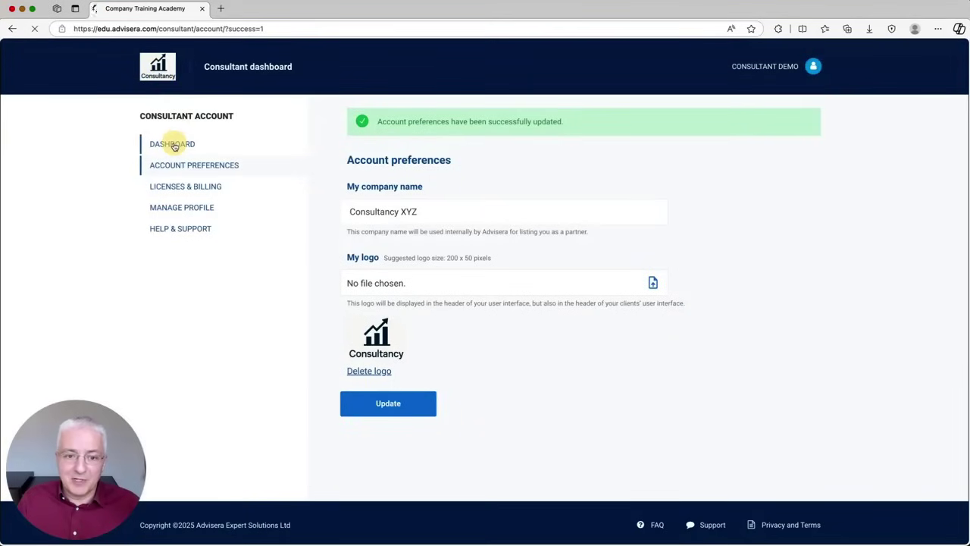
left_click(398, 245)
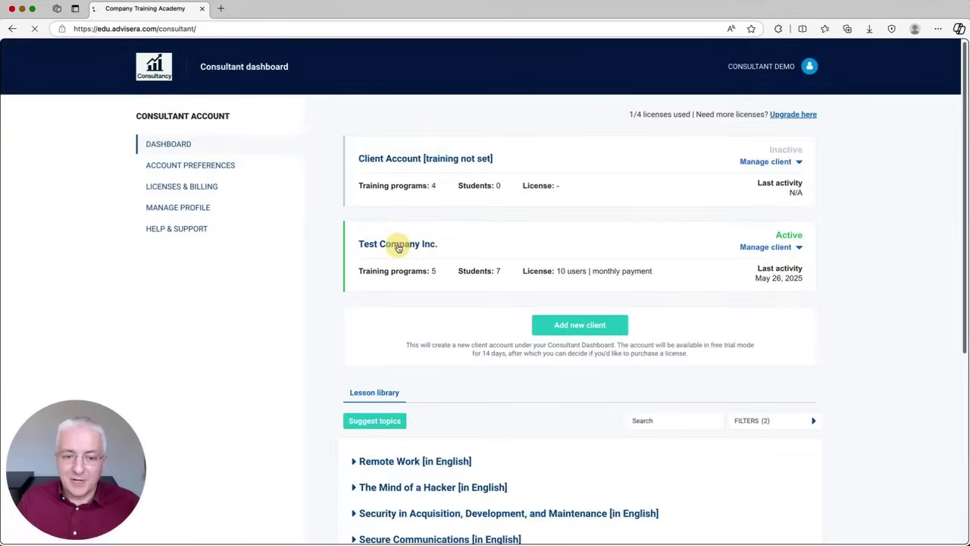